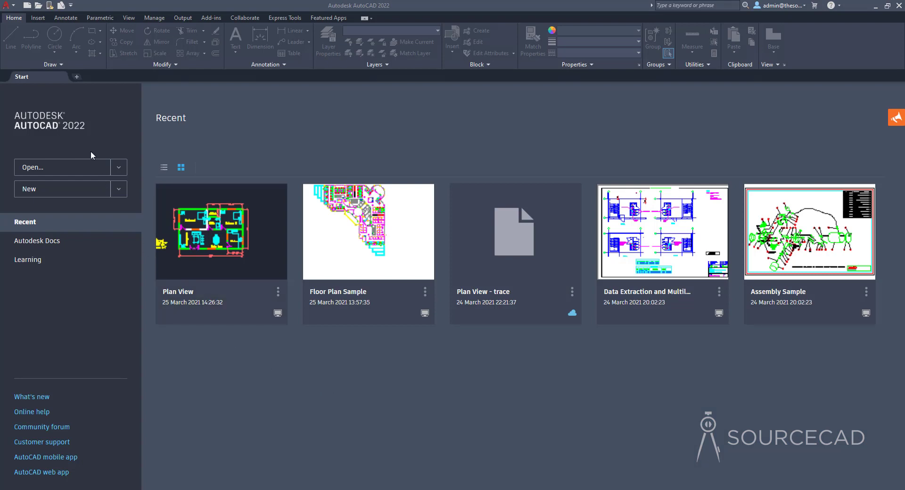
# - Review the available options for opening files and for starting new drawings from templates
pyautogui.click(118, 168)
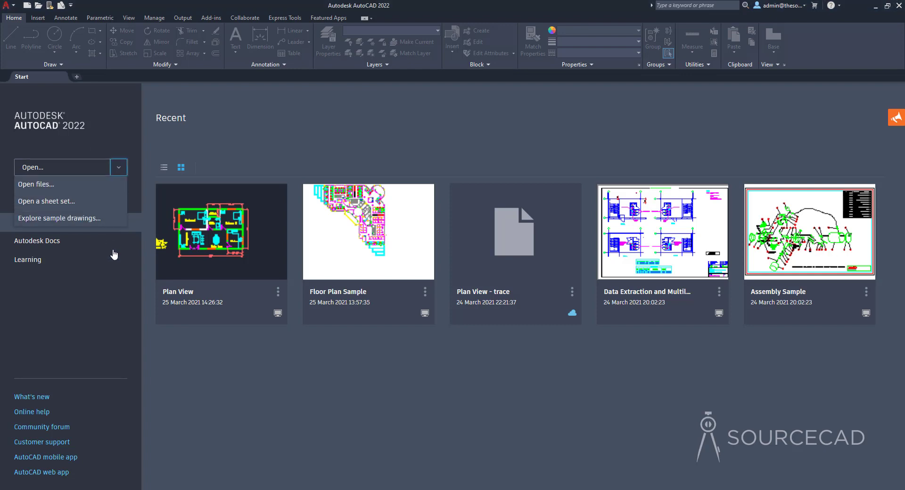
pyautogui.click(121, 294)
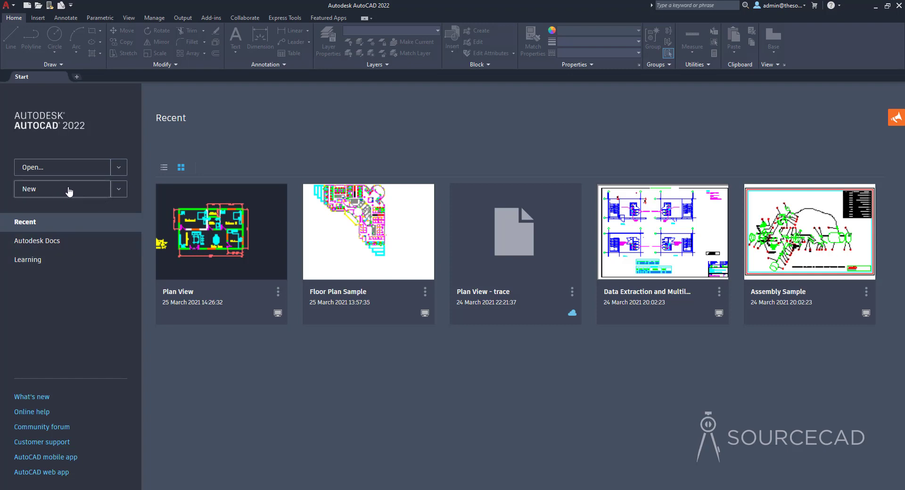
pyautogui.click(125, 189)
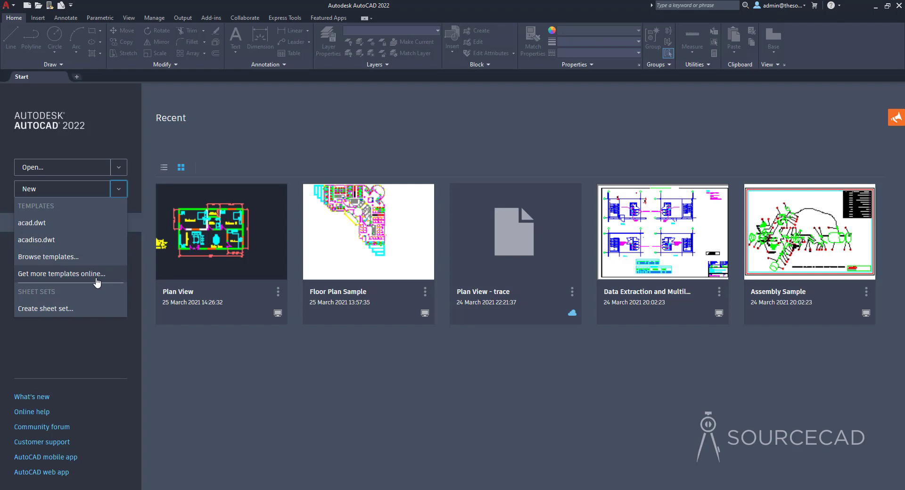
pyautogui.click(102, 348)
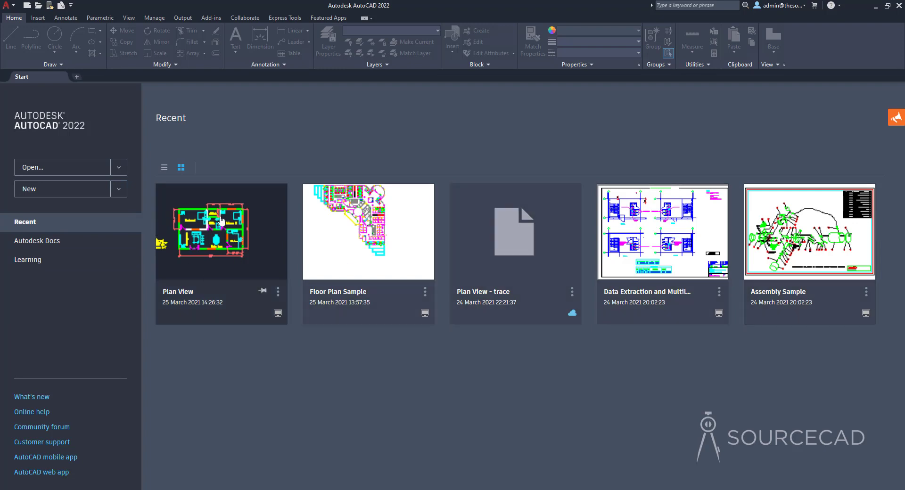
# - Switch the recent drawings to list view and back to thumbnails, and pin and unpin Plan View
pyautogui.click(164, 168)
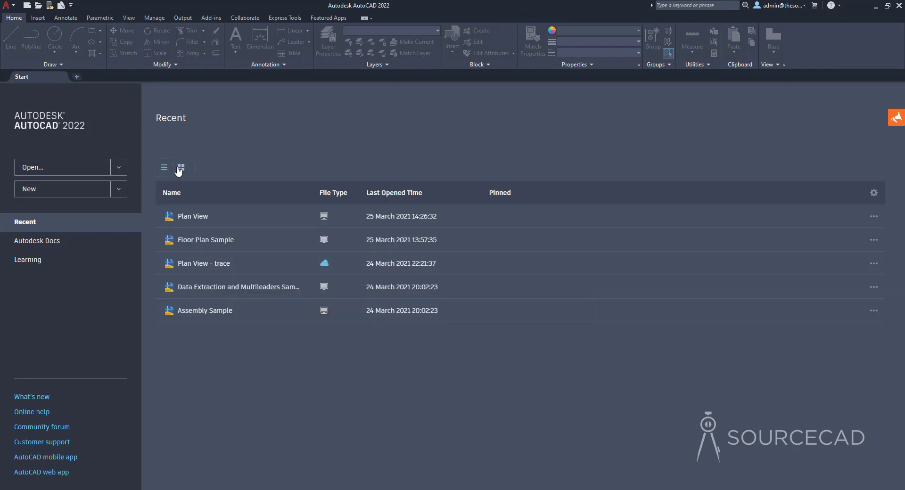
pyautogui.click(180, 169)
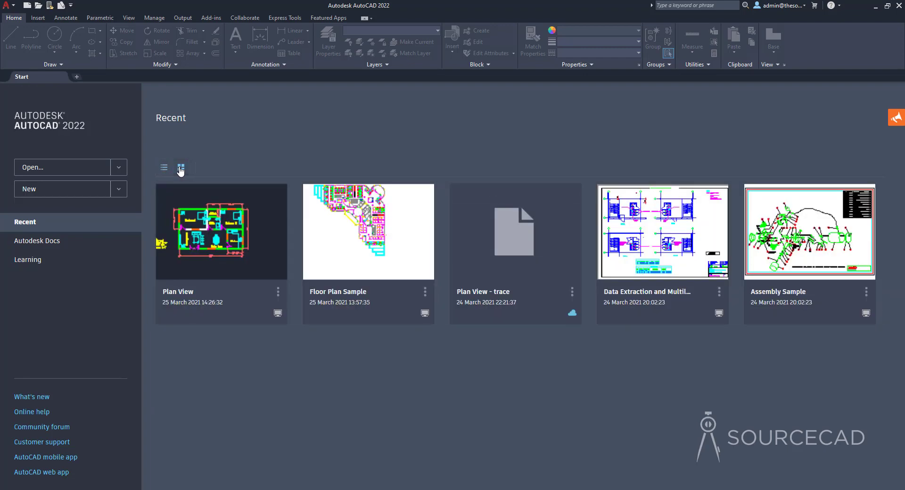
pyautogui.moveTo(279, 319)
pyautogui.moveTo(572, 315)
pyautogui.click(263, 292)
pyautogui.click(263, 293)
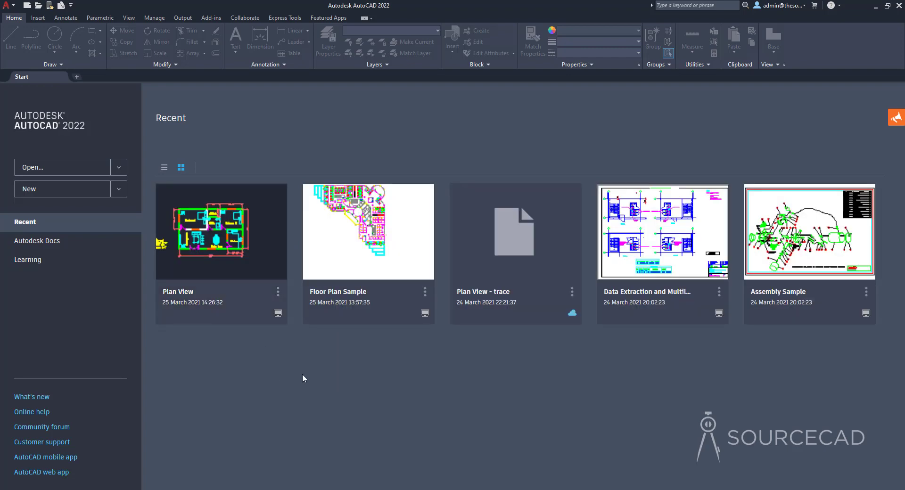
# - Look through the Learning page and the Announcements, returning to the recent drawings
pyautogui.click(56, 267)
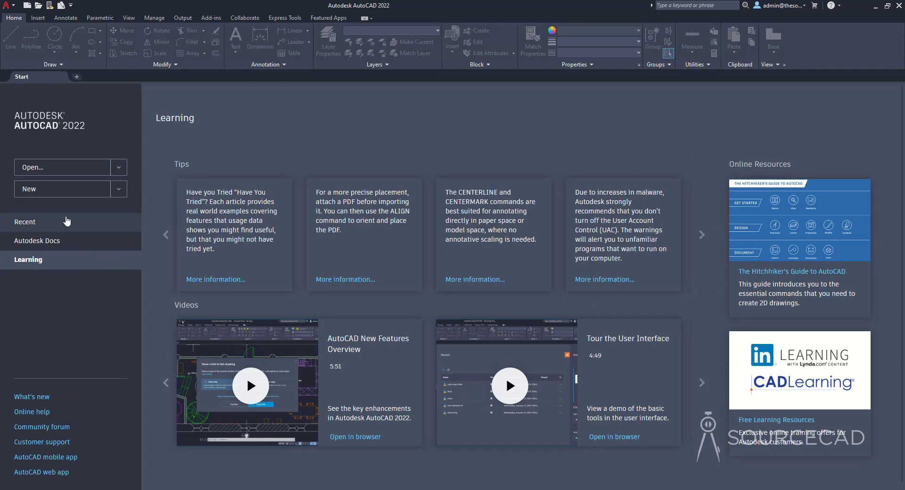
pyautogui.click(67, 221)
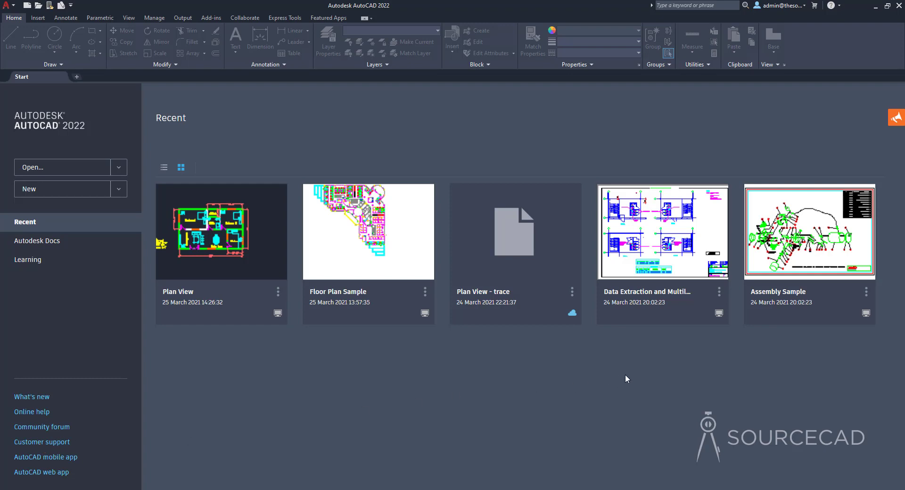
pyautogui.click(897, 117)
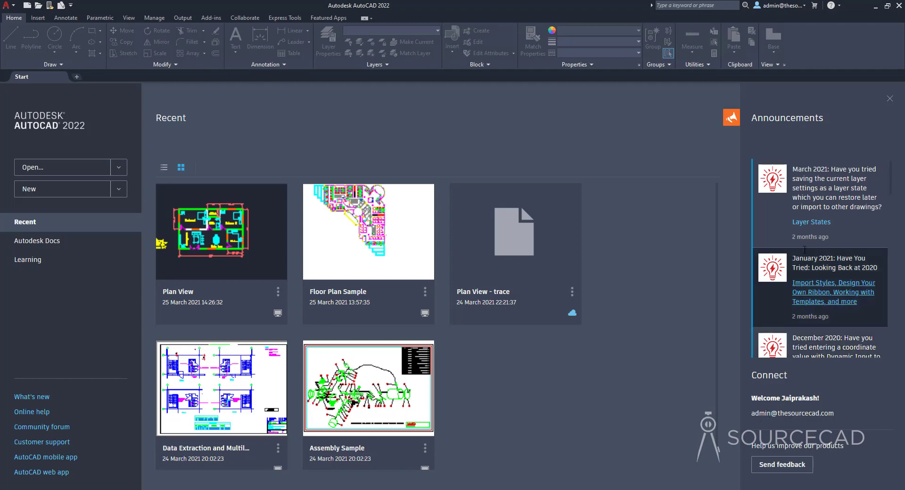
pyautogui.click(890, 98)
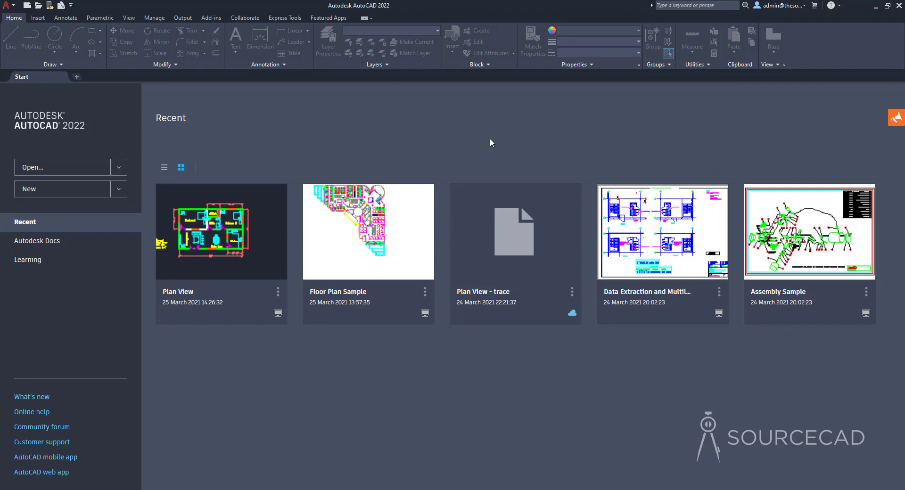
# - Create a new drawing, and open the Plan View drawing from the recent files on the start page
pyautogui.click(19, 189)
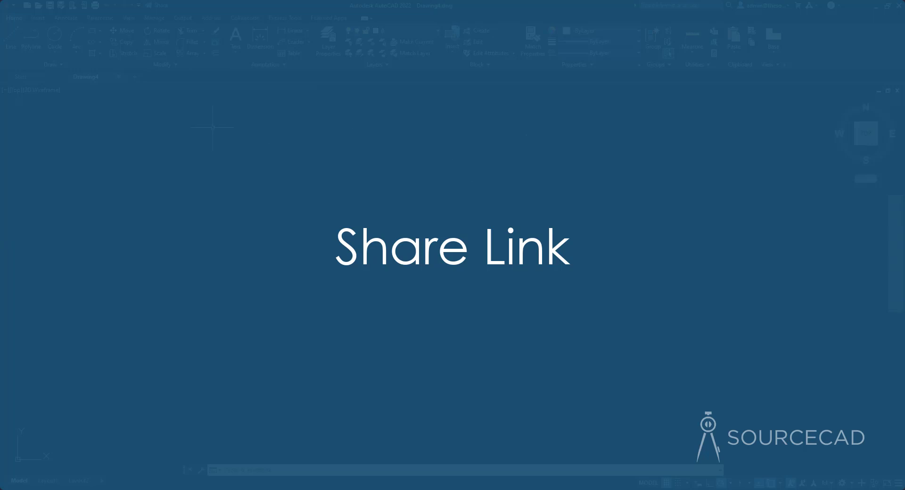
pyautogui.click(50, 78)
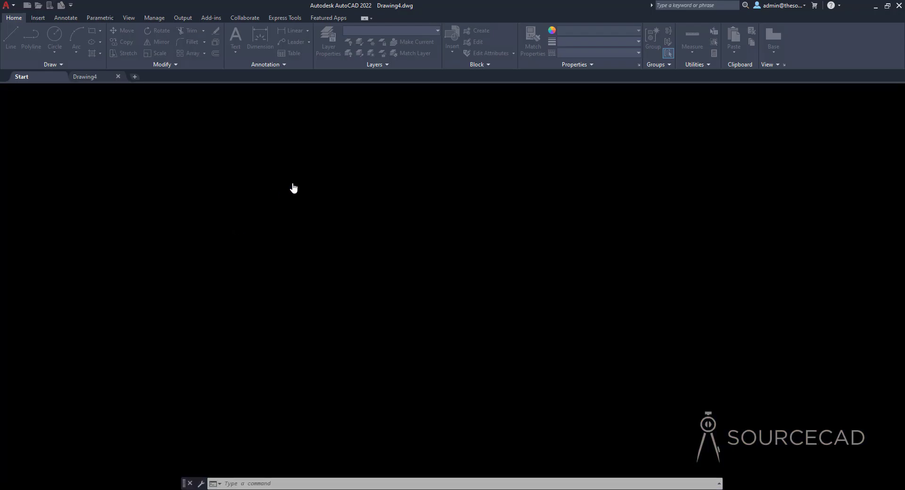
pyautogui.click(293, 188)
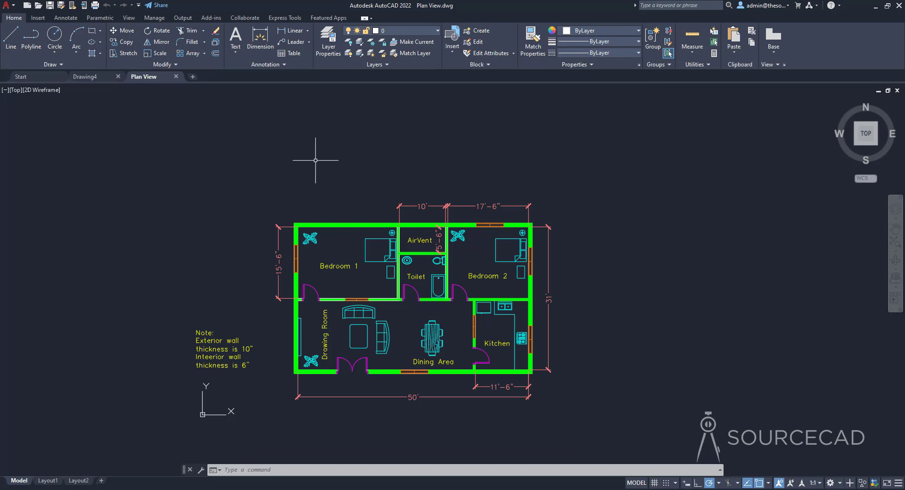
# - Share the Plan View drawing with "Edit and save a copy" access and copy its link
pyautogui.moveTo(300, 175); pyautogui.dragTo(341, 161, button='middle')
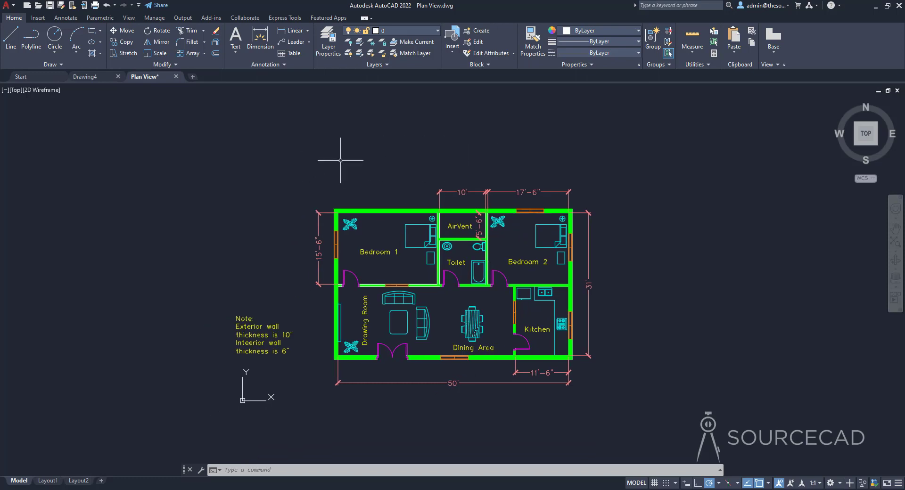
pyautogui.click(159, 5)
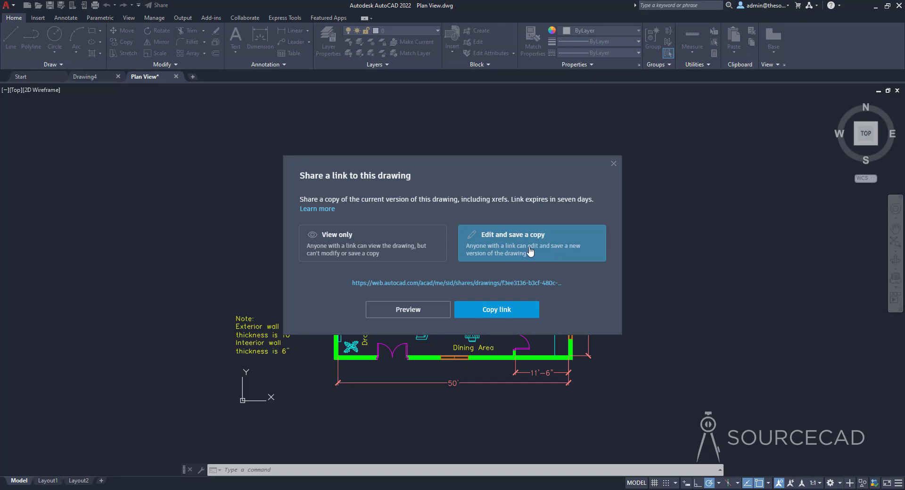
pyautogui.click(509, 313)
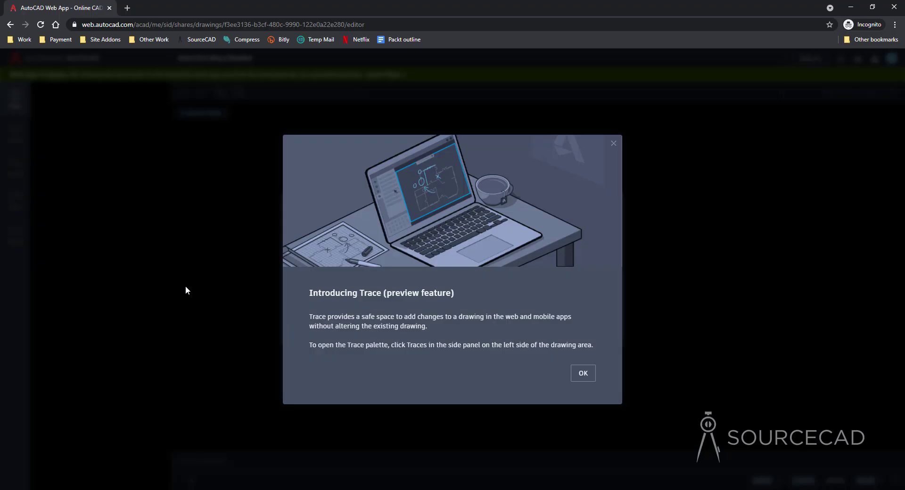
# - Switch to the shared drawing in the AutoCAD web app and dismiss the Trace introduction
pyautogui.click(582, 374)
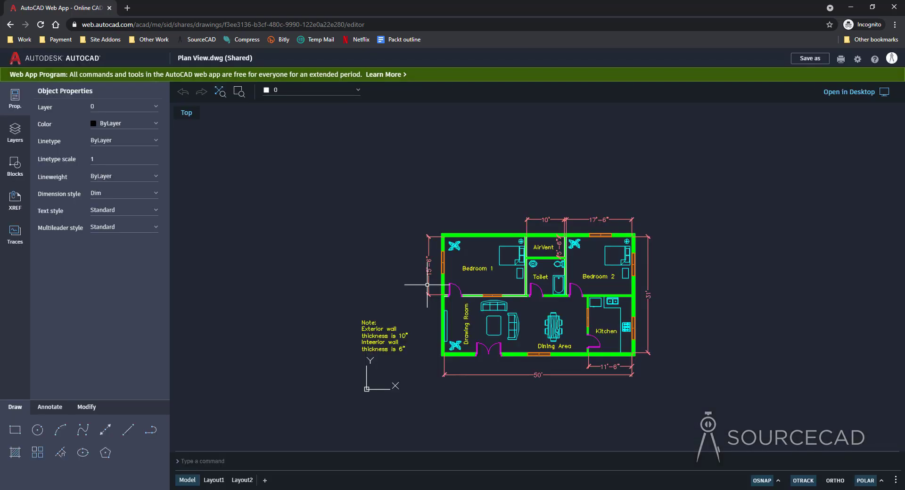
pyautogui.moveTo(427, 285)
pyautogui.mouseDown(button='middle')
pyautogui.moveTo(408, 246)
pyautogui.moveTo(376, 229)
pyautogui.mouseUp(button='middle')
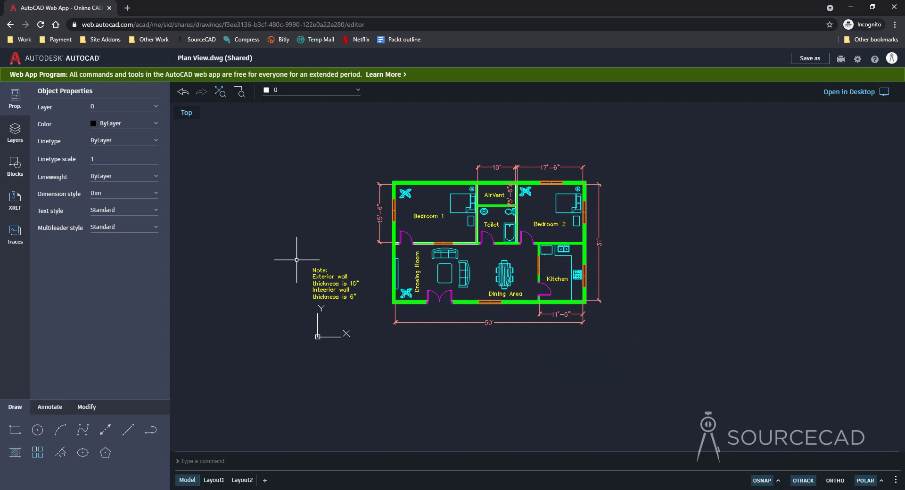
# - Draw a circle with a radius of about 7'-11" over the 15'-6" dimension beside Bedroom 1
pyautogui.click(38, 430)
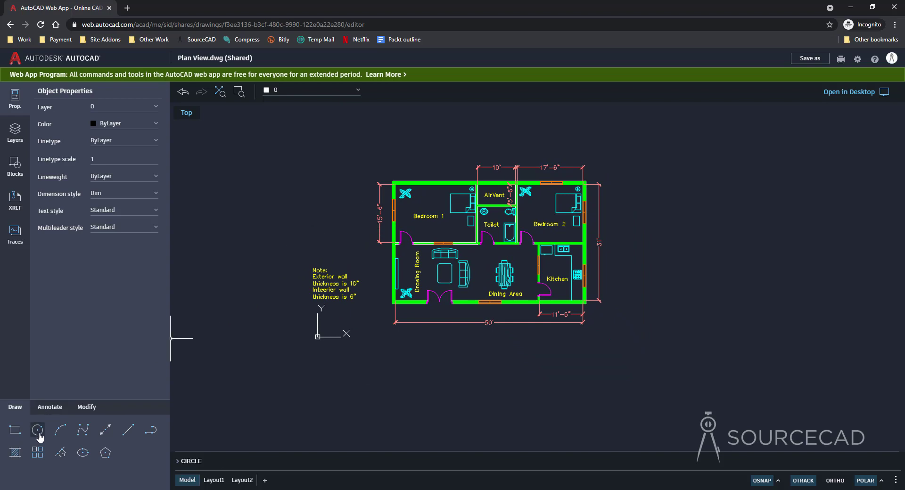
pyautogui.click(358, 215)
pyautogui.click(382, 232)
pyautogui.click(52, 406)
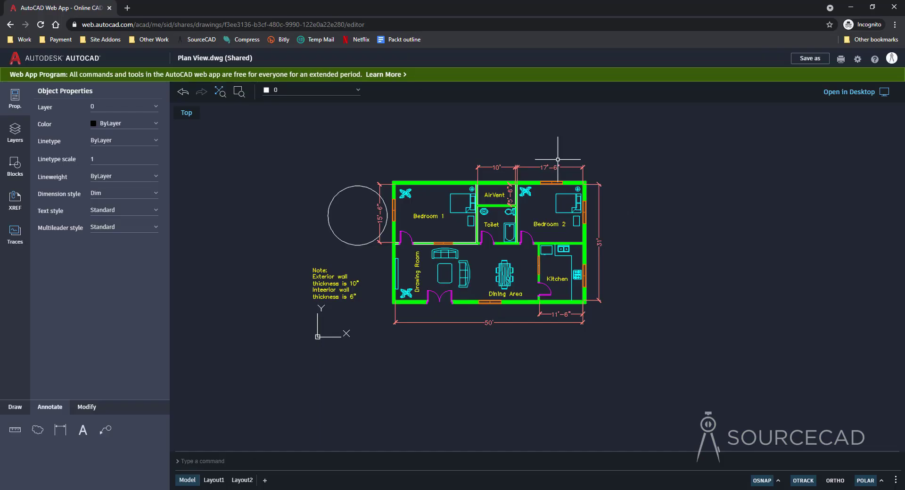
# - Erase the circle beside Bedroom 1
pyautogui.click(327, 206)
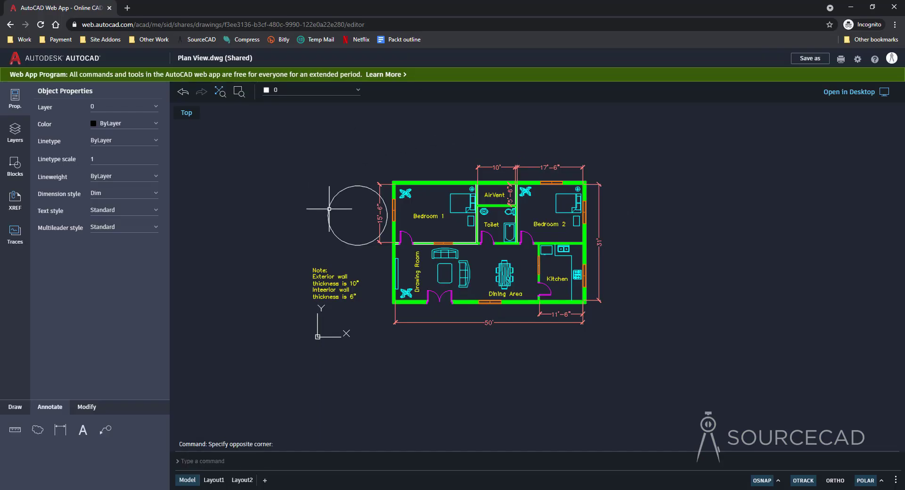
pyautogui.click(329, 203)
pyautogui.click(329, 201)
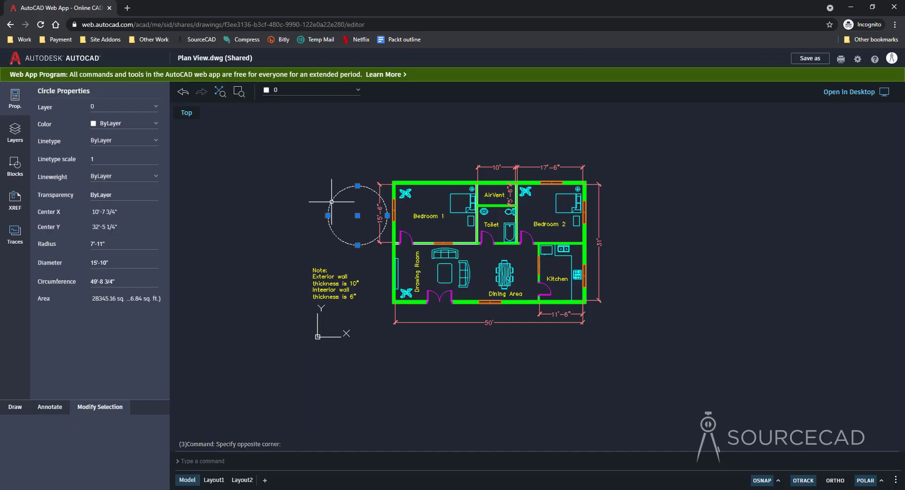
pyautogui.press('Delete')
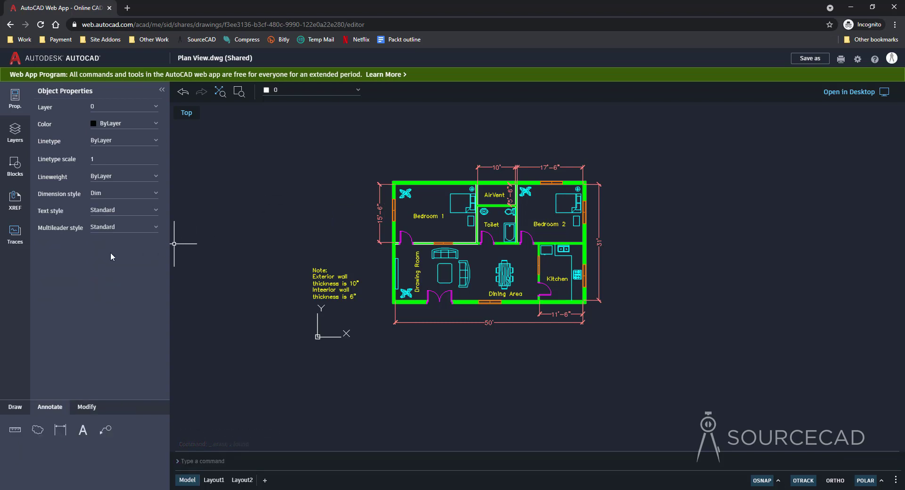
# - Create a new trace in the shared Plan View drawing
pyautogui.click(14, 234)
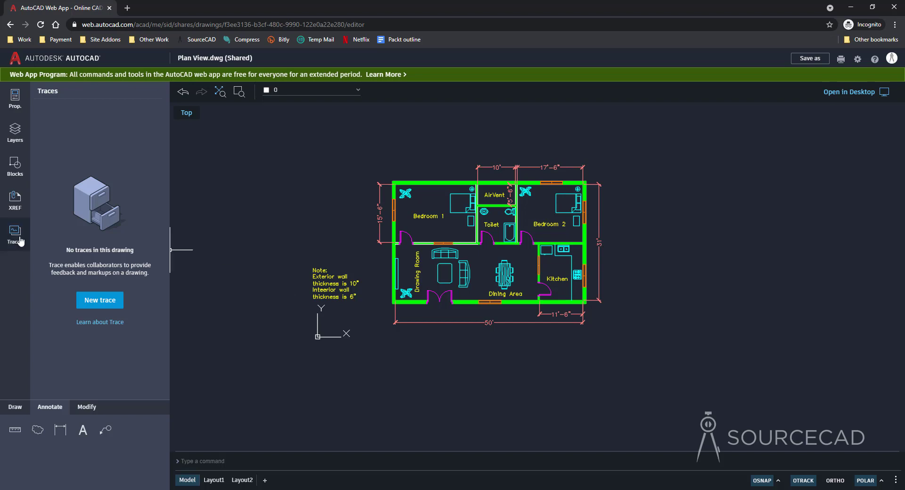
pyautogui.click(98, 302)
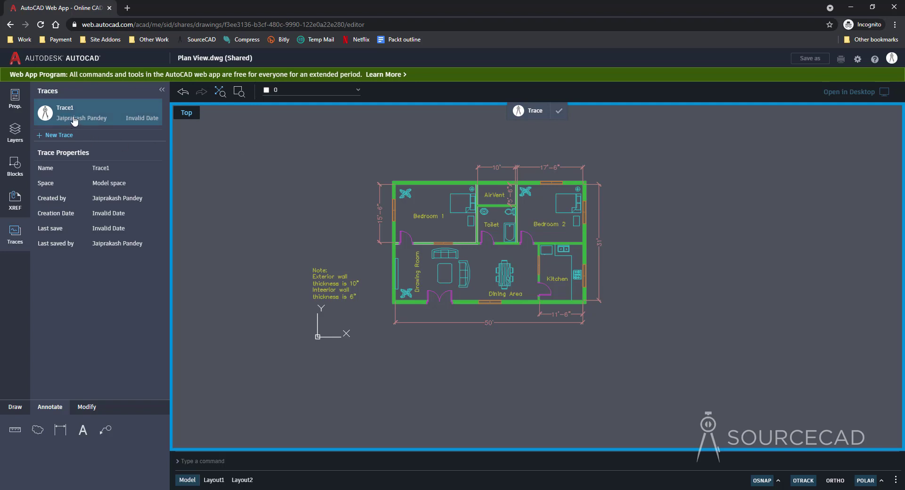
# - Draw a rectangular revision cloud around the AirVent area in the trace
pyautogui.click(35, 430)
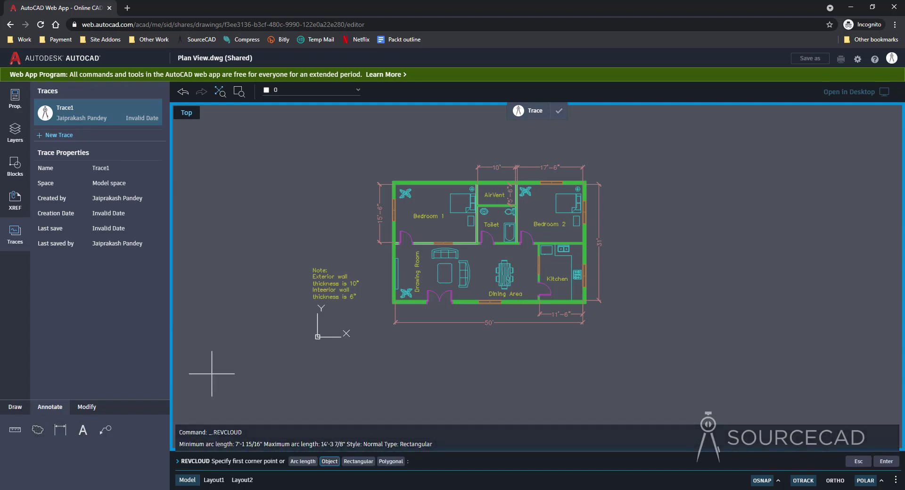
pyautogui.click(470, 161)
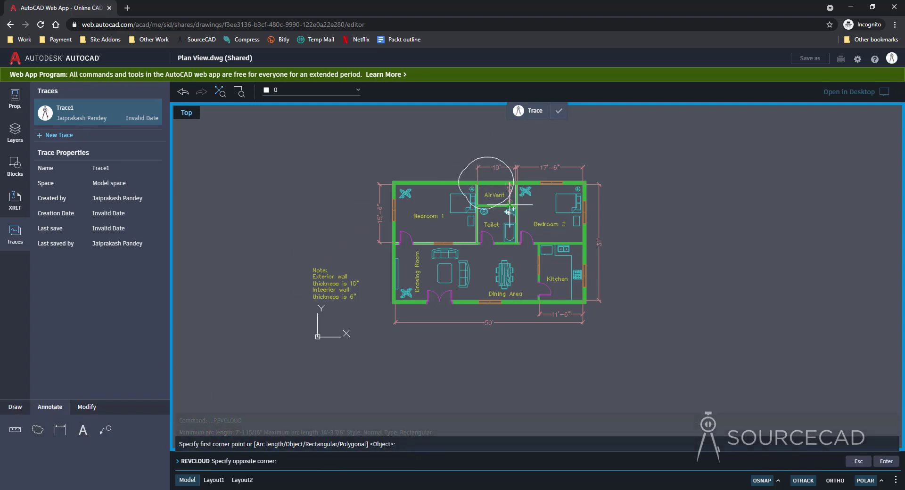
pyautogui.click(533, 217)
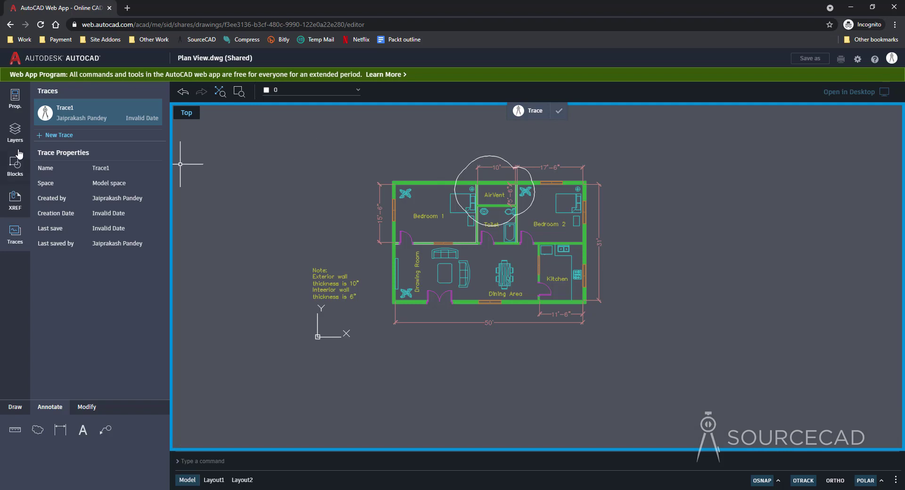
# - Add a layer named Traces and set its color to red
pyautogui.click(12, 133)
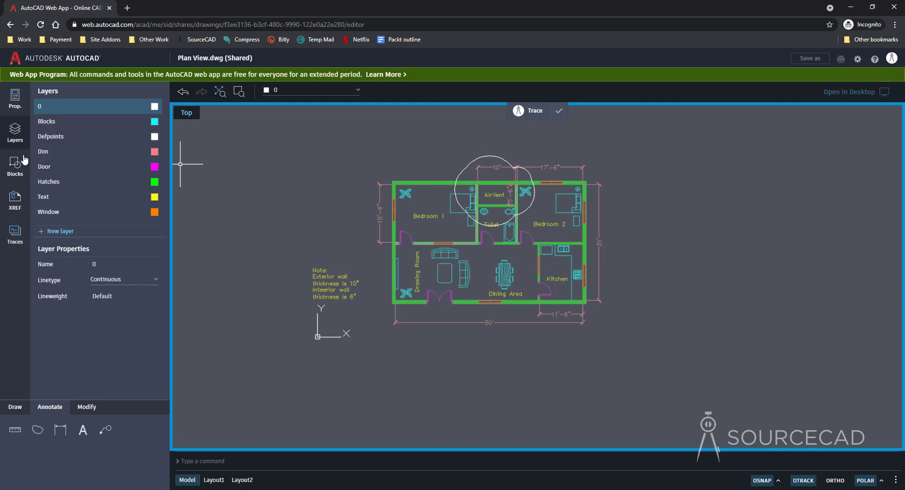
pyautogui.click(60, 232)
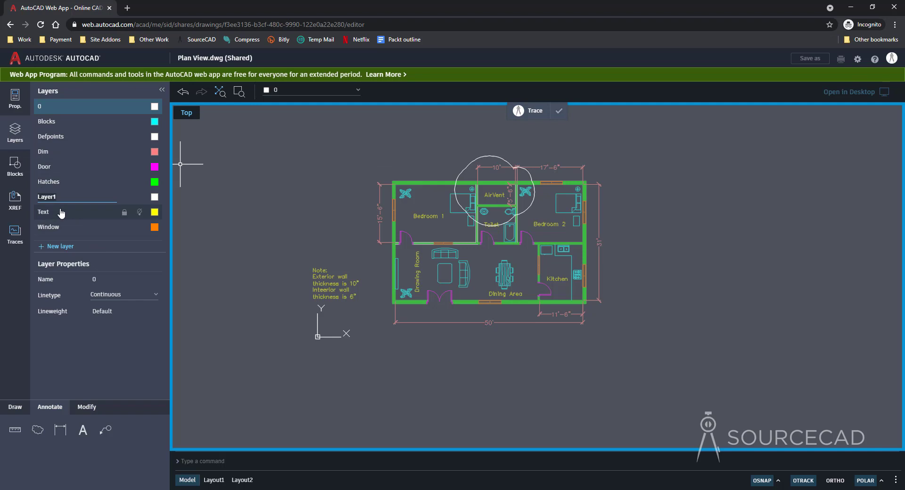
pyautogui.write('Traces')
pyautogui.press('Return')
pyautogui.click(156, 198)
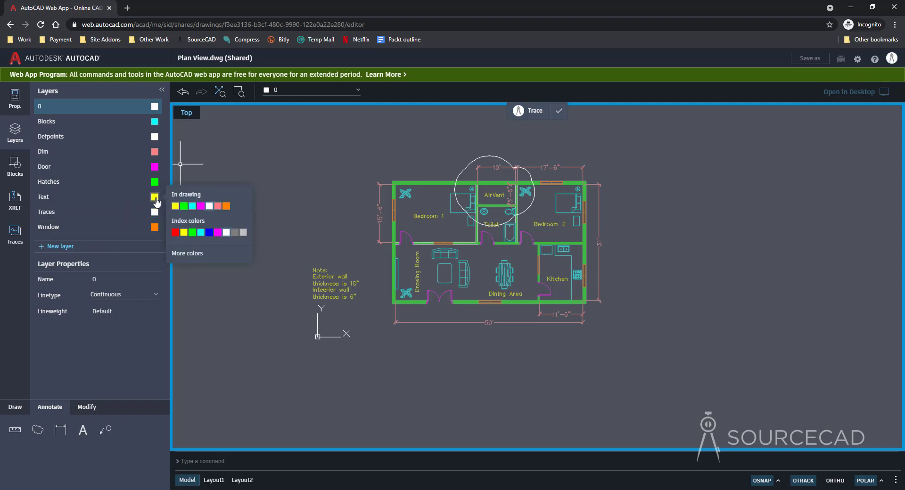
pyautogui.click(177, 238)
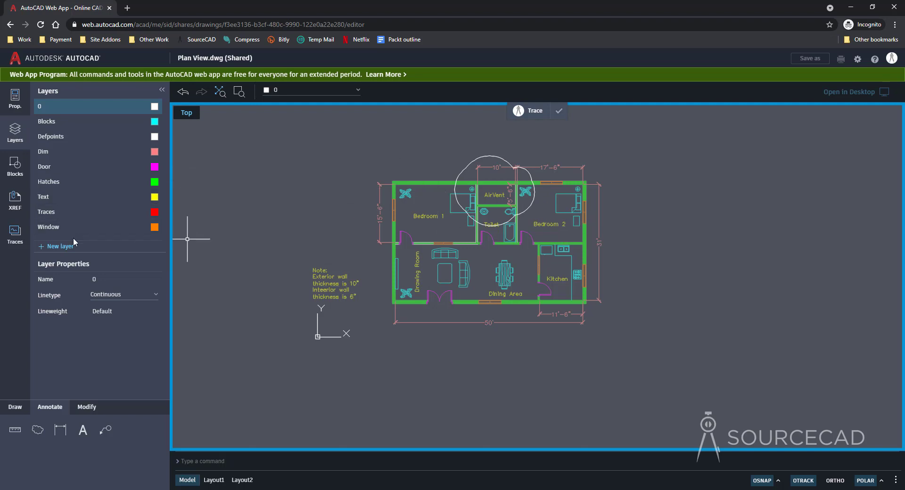
# - Erase the revision cloud around the AirVent area
pyautogui.click(477, 159)
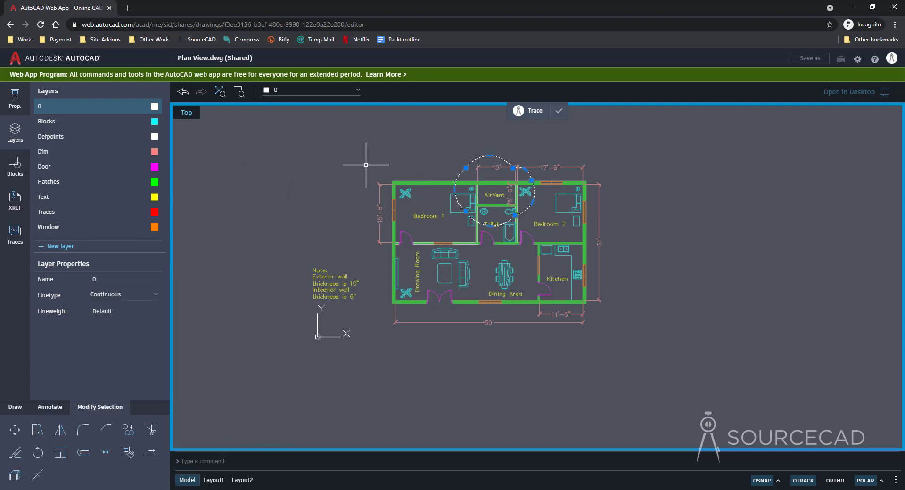
pyautogui.press('Delete')
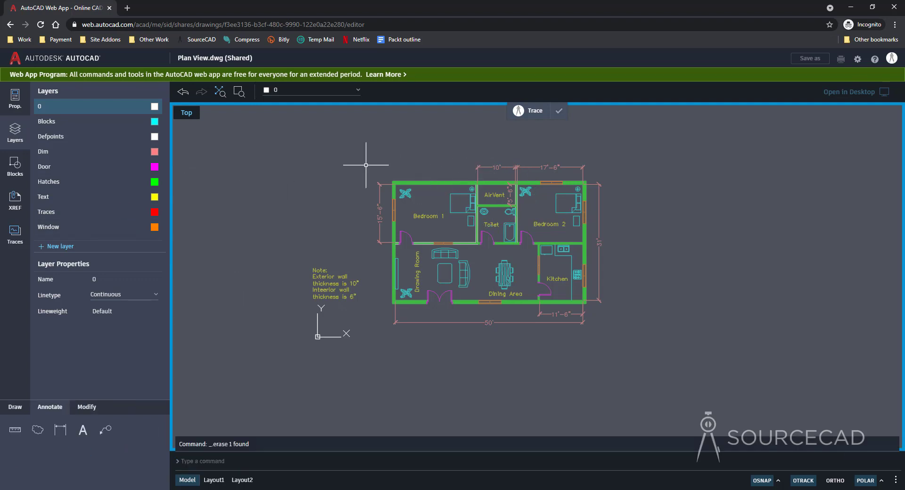
# - Make the Traces layer current and draw a rectangular revision cloud around the AirVent area in Trace1
pyautogui.click(70, 217)
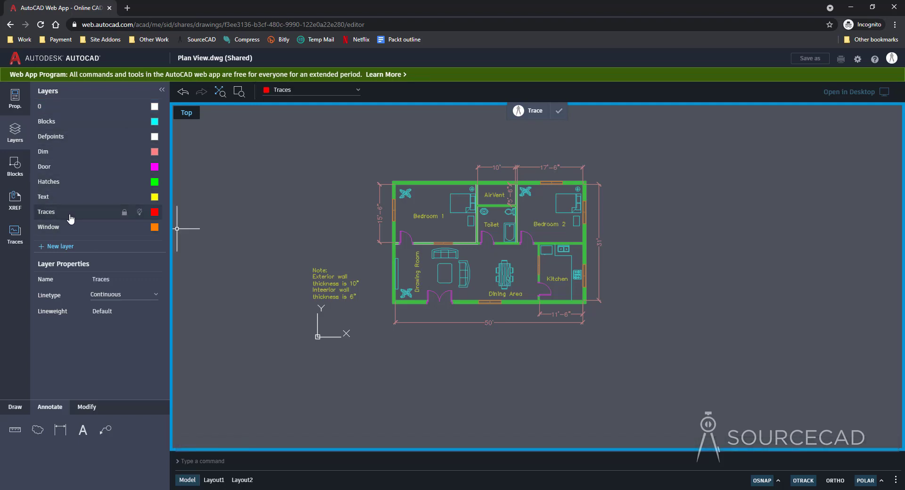
pyautogui.click(14, 233)
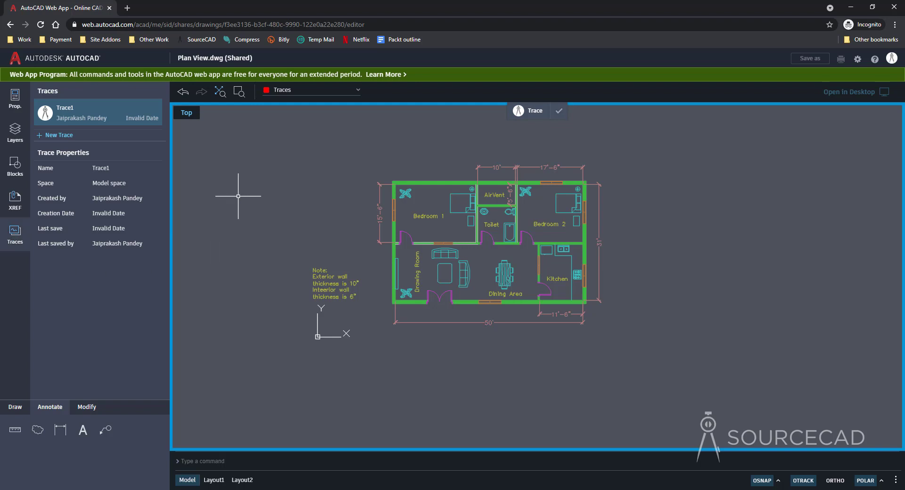
pyautogui.click(38, 430)
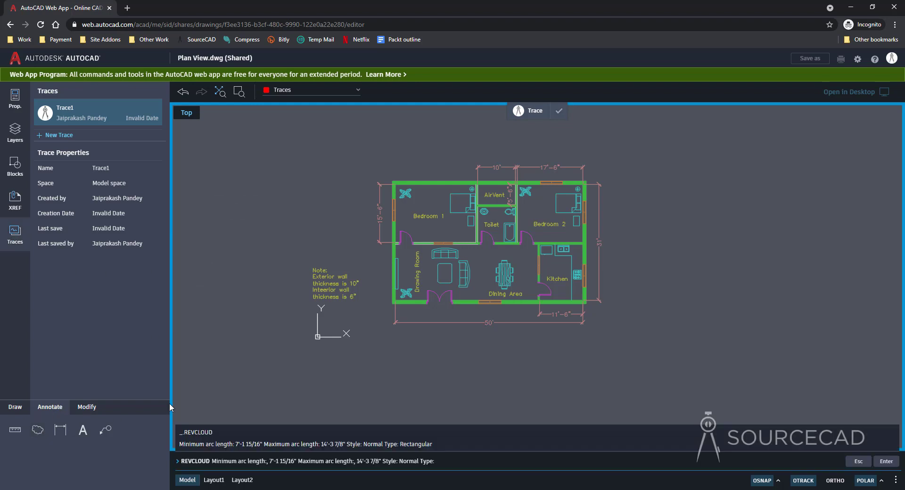
pyautogui.click(451, 194)
pyautogui.click(534, 216)
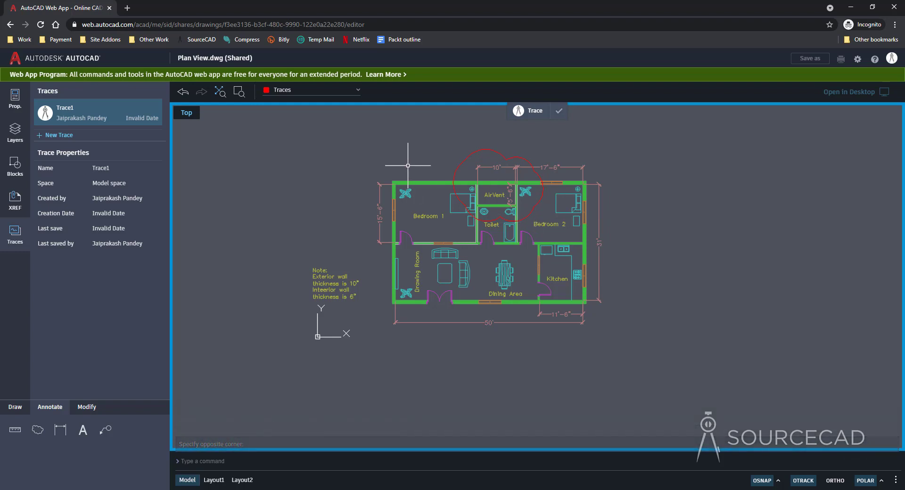
# - Add the multiline text "sample text" at height 10 below the floor plan and close the trace
pyautogui.click(83, 430)
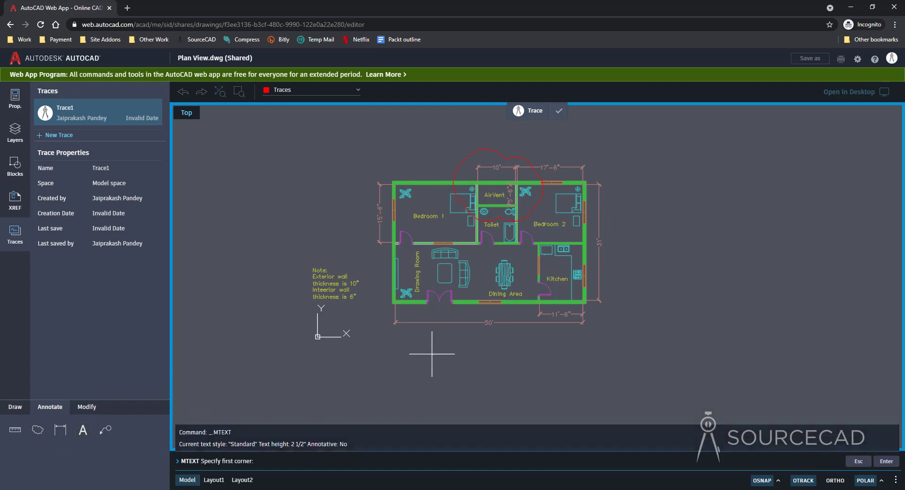
pyautogui.click(447, 321)
pyautogui.click(560, 372)
pyautogui.write('san')
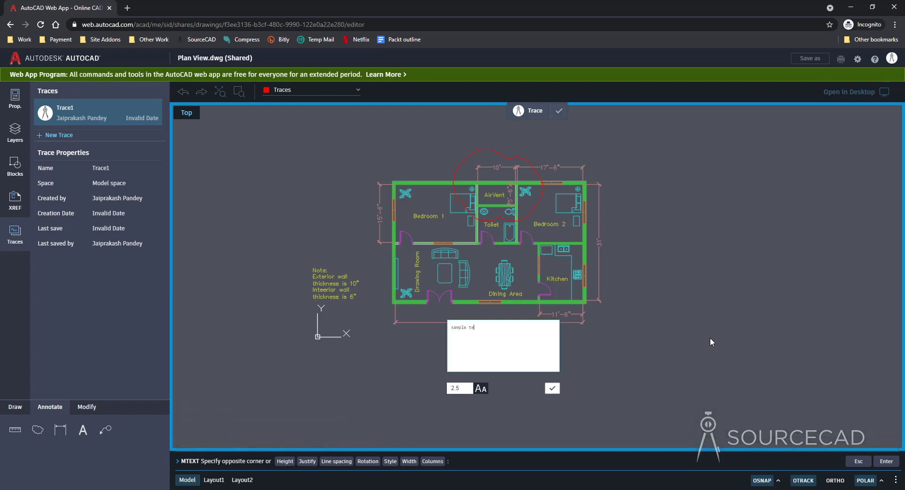
pyautogui.hotkey('ctrl', 'a')
pyautogui.click(467, 390)
pyautogui.doubleClick(448, 389)
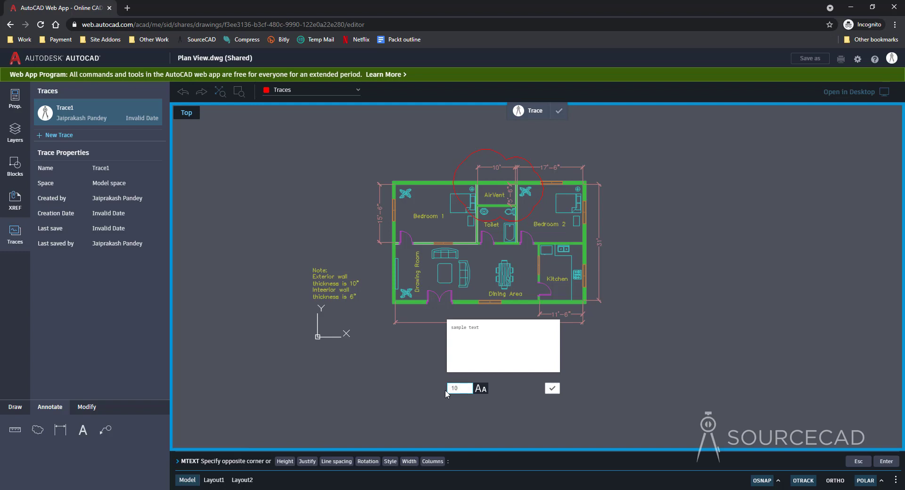
pyautogui.click(552, 388)
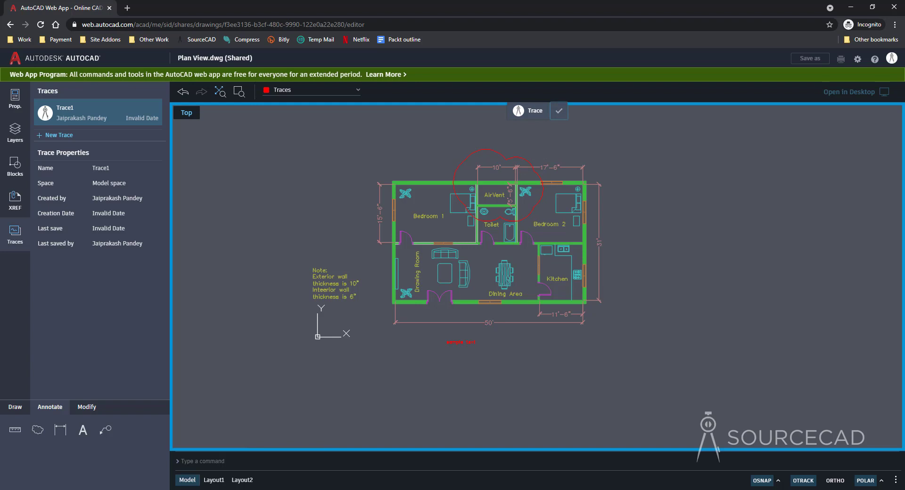
pyautogui.click(559, 111)
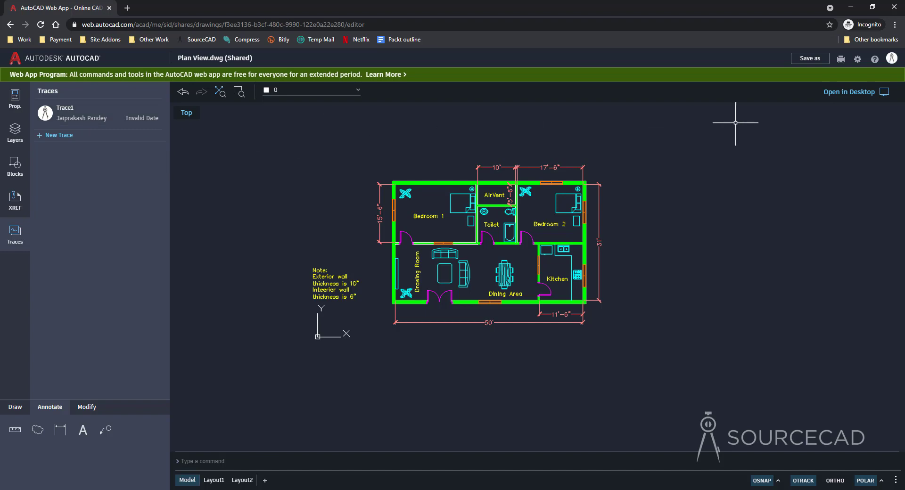
# - Save the shared drawing to AutoCAD Web & Mobile as Plan View - trace1 and open it in desktop AutoCAD
pyautogui.click(854, 93)
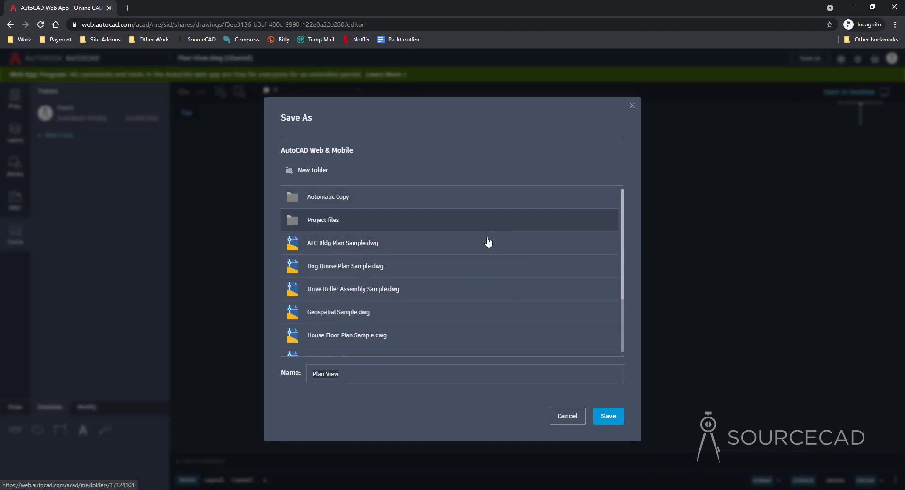
pyautogui.scroll(-2, 489, 274)
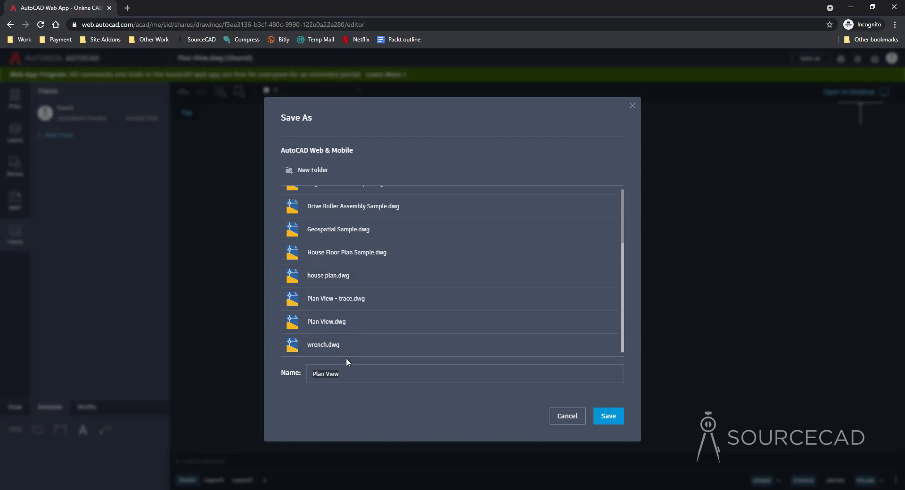
pyautogui.click(355, 374)
pyautogui.write('- trace')
pyautogui.click(607, 414)
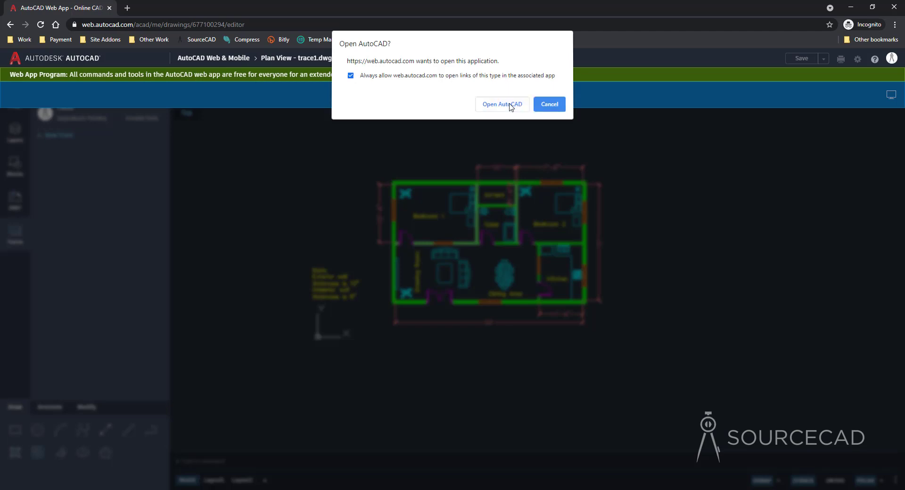
pyautogui.click(510, 105)
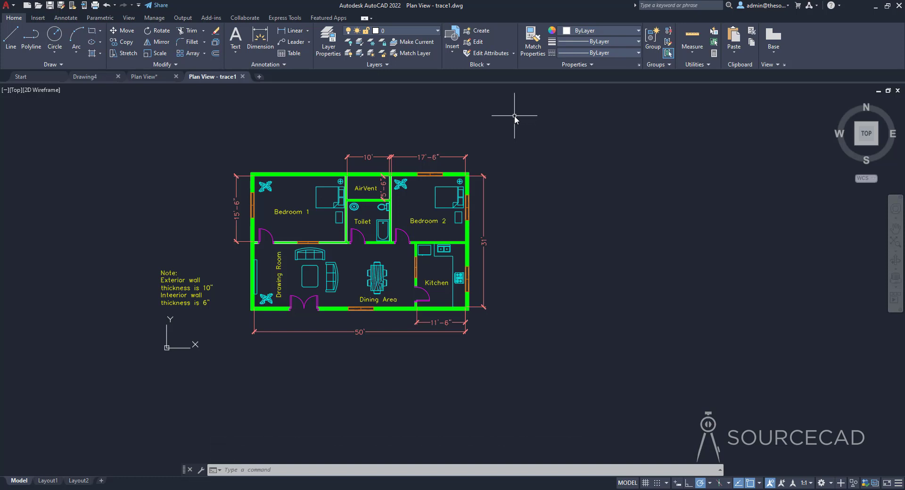
# - Display the Traces palette for the Plan View - trace1 drawing
pyautogui.click(247, 18)
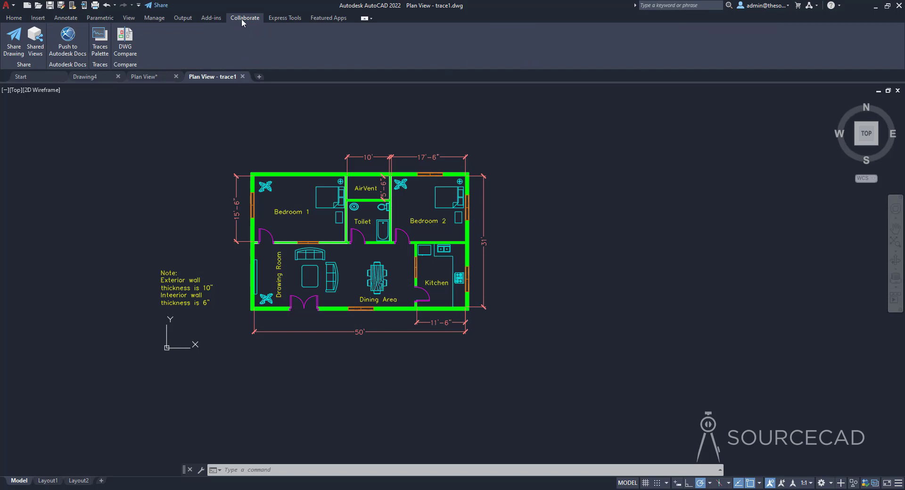
pyautogui.click(99, 41)
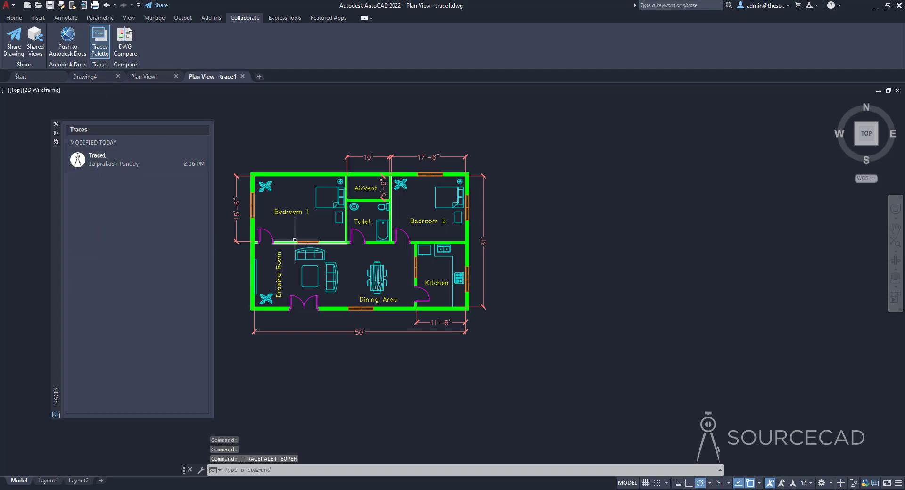
pyautogui.moveTo(375, 140); pyautogui.dragTo(511, 146, button='middle')
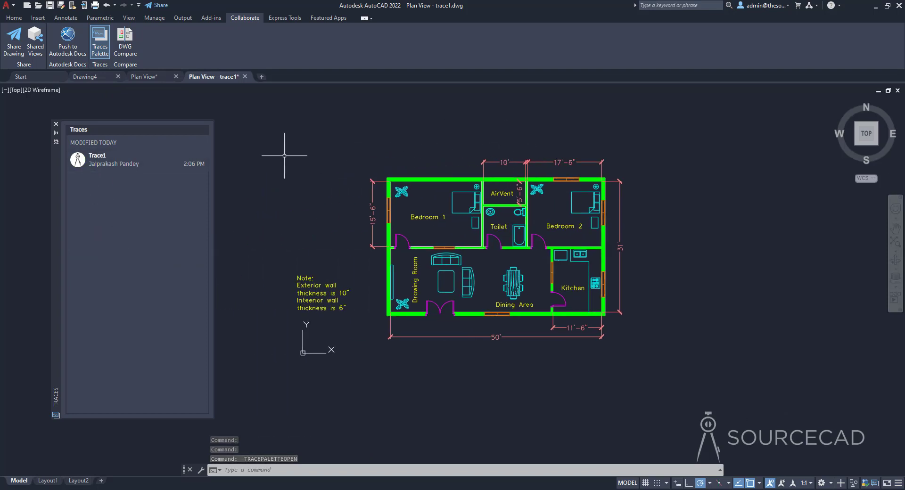
# - Close the duplicate copy of Plan View - trace1 and open Trace1 in the remaining drawing
pyautogui.click(118, 167)
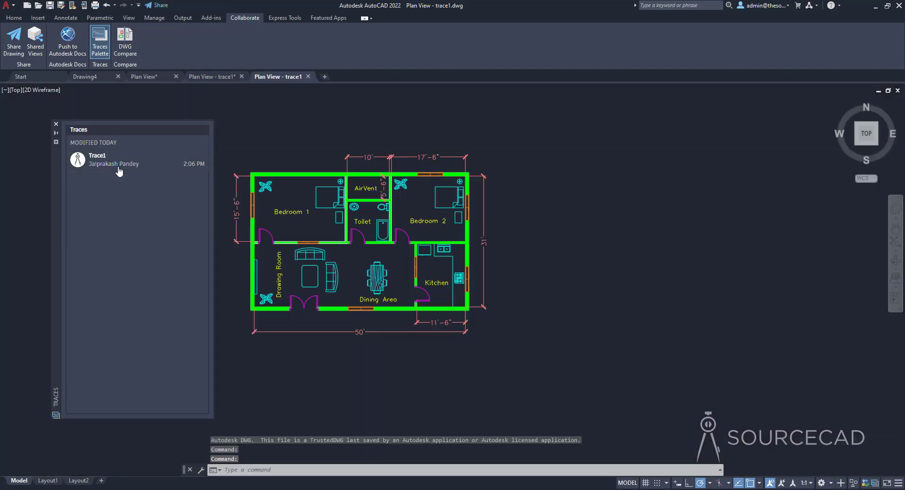
pyautogui.moveTo(195, 152)
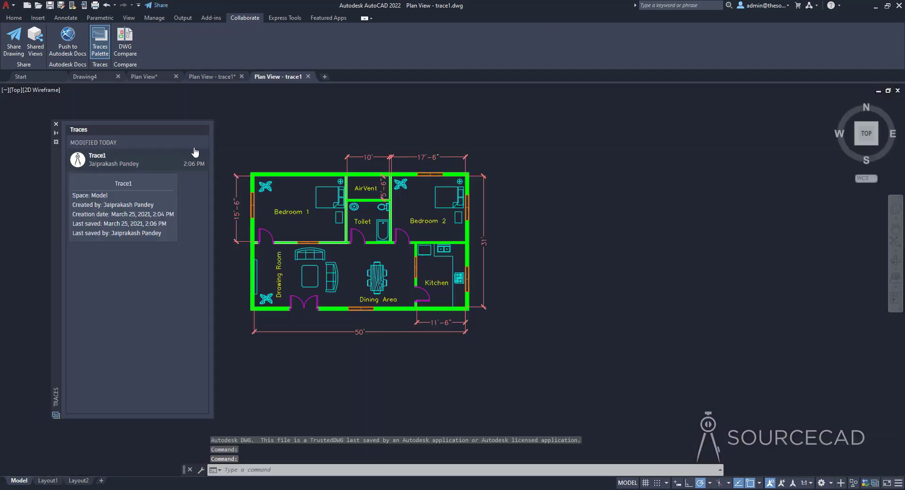
pyautogui.click(307, 77)
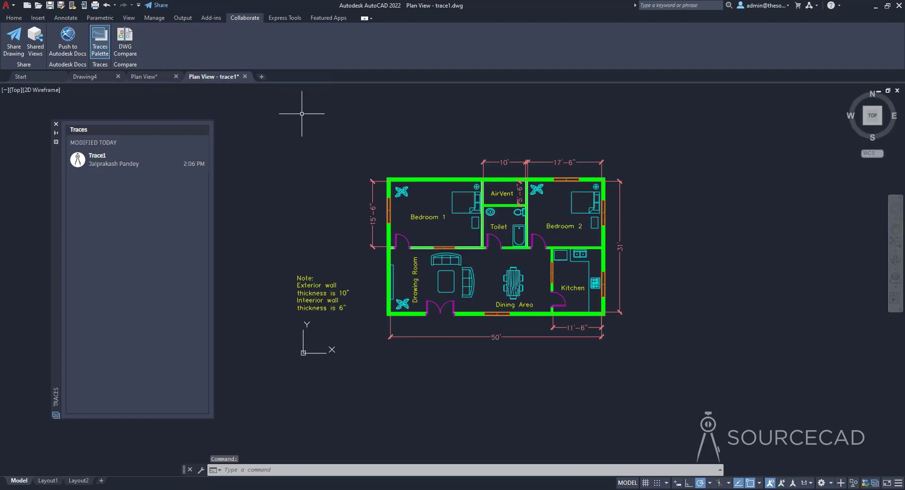
pyautogui.click(125, 164)
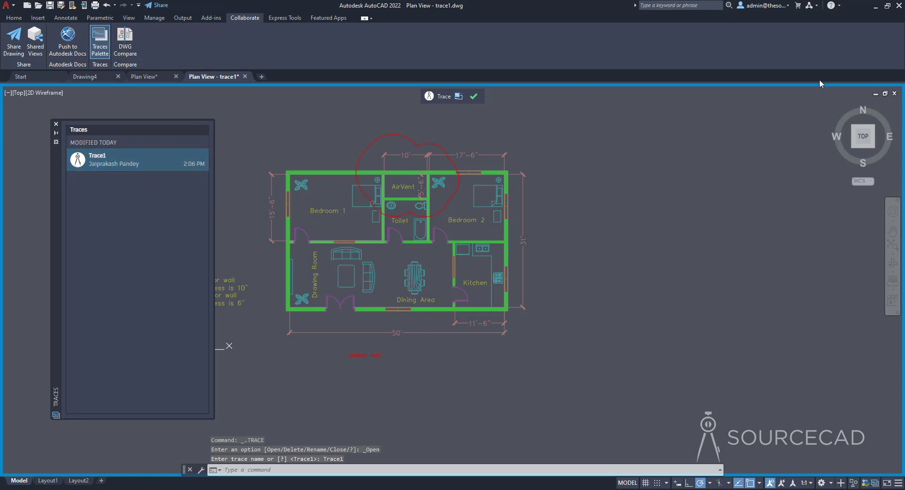
# - Examine the trace markups with the drawing in front and with the trace in front, and close the trace
pyautogui.click(396, 136)
pyautogui.click(366, 137)
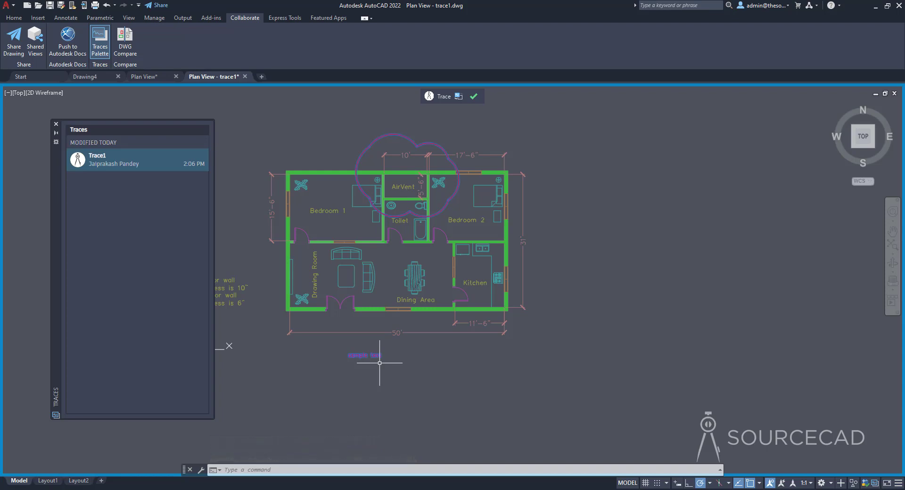
pyautogui.click(459, 97)
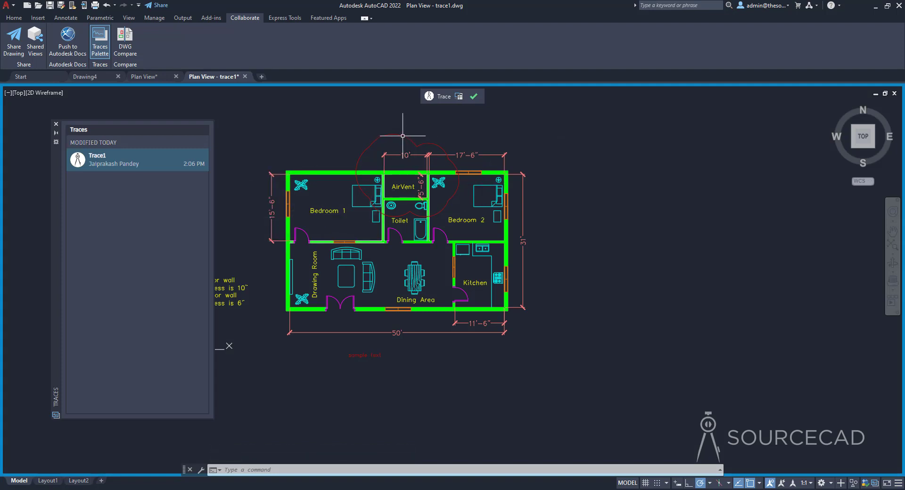
pyautogui.click(458, 97)
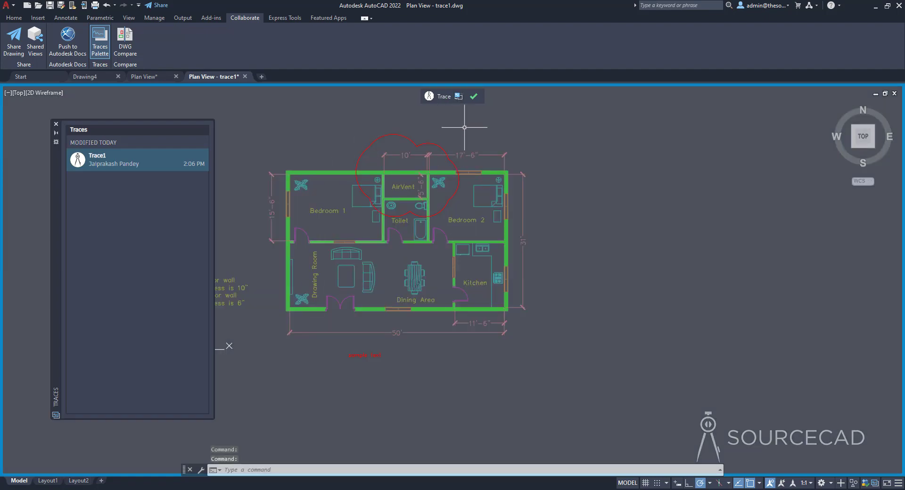
pyautogui.click(474, 96)
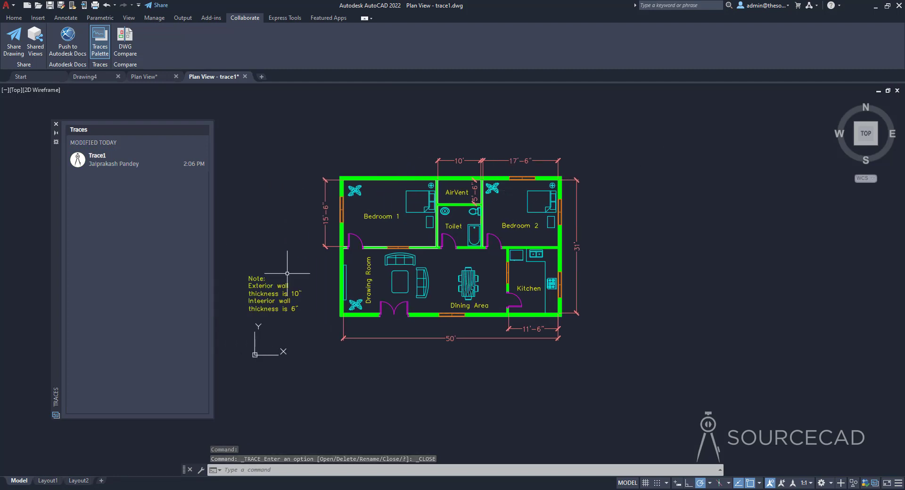
# - Delete Trace1 from the drawing and close the Traces palette
pyautogui.click(141, 165)
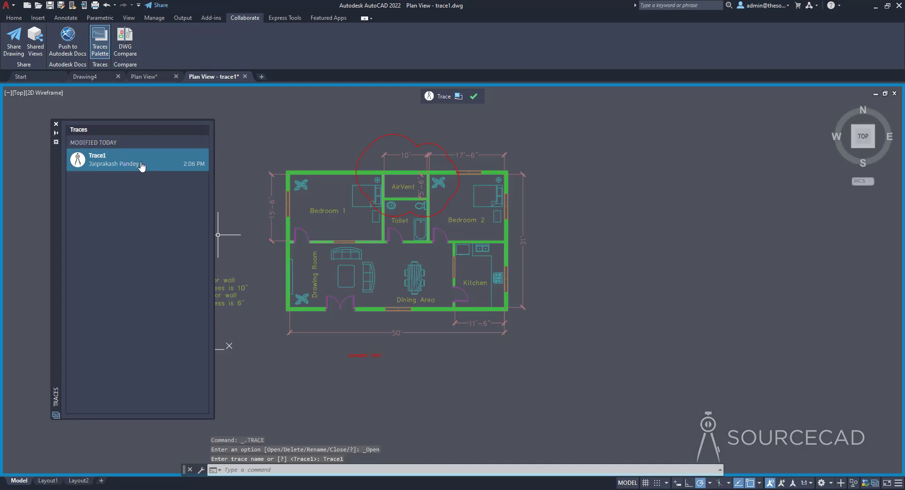
pyautogui.rightClick(141, 166)
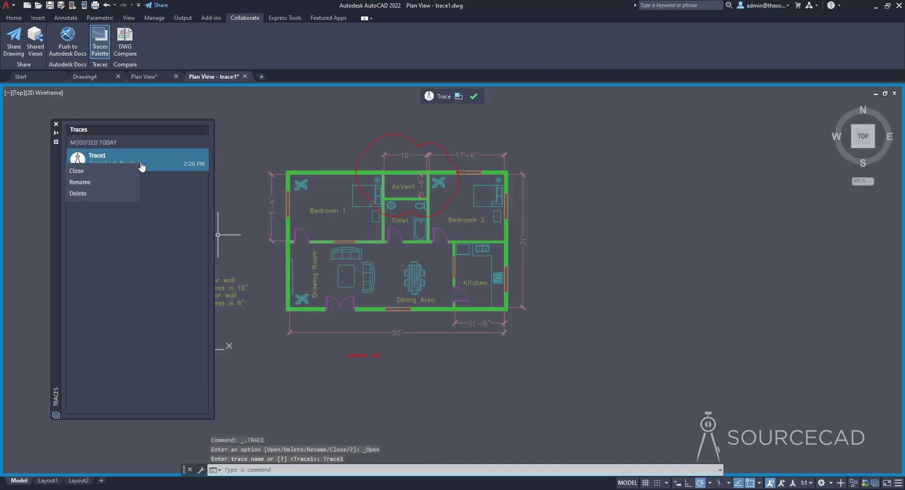
pyautogui.click(85, 191)
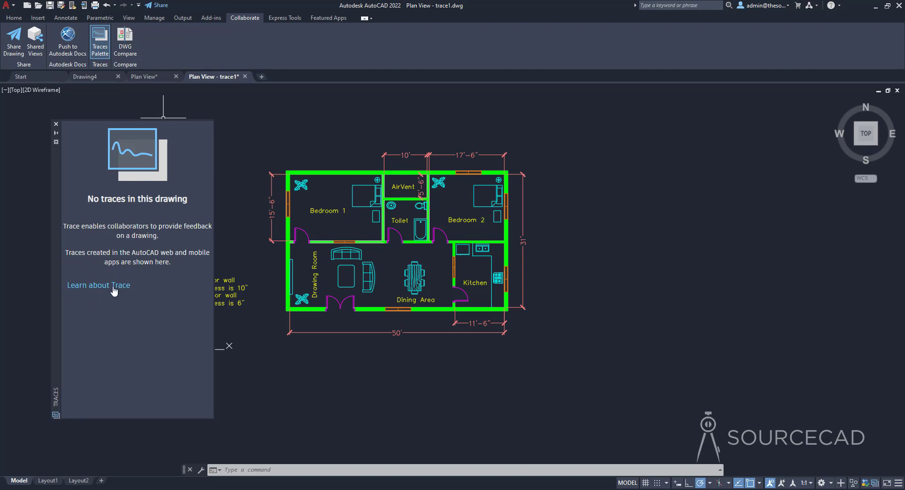
pyautogui.click(56, 124)
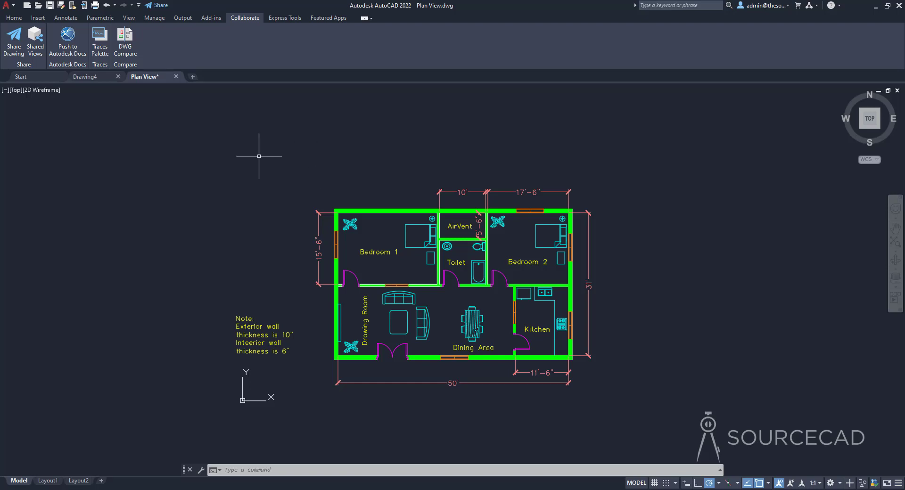
# - Open the Floor Plan Sample drawing from the recent files as read-only
pyautogui.click(14, 18)
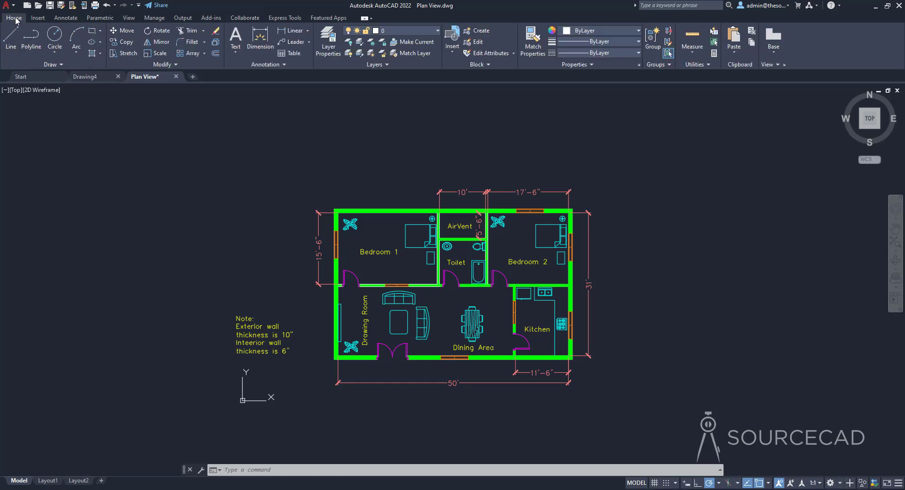
pyautogui.click(29, 77)
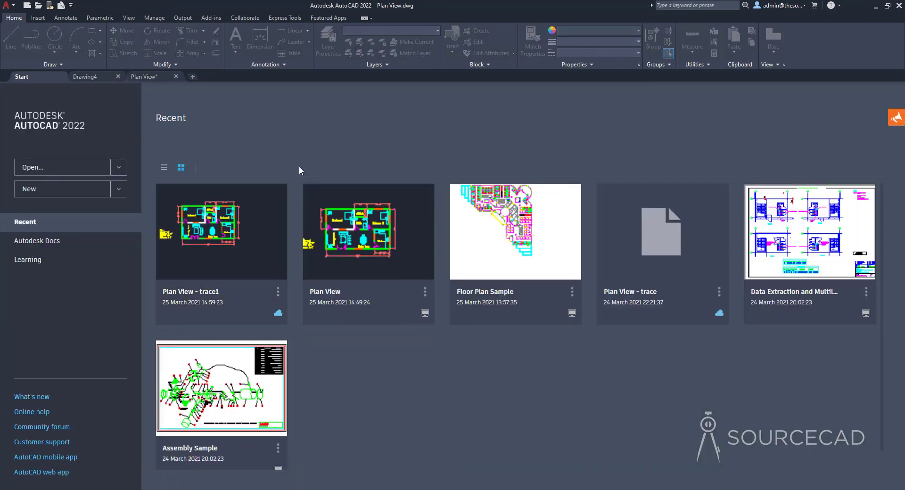
pyautogui.click(532, 235)
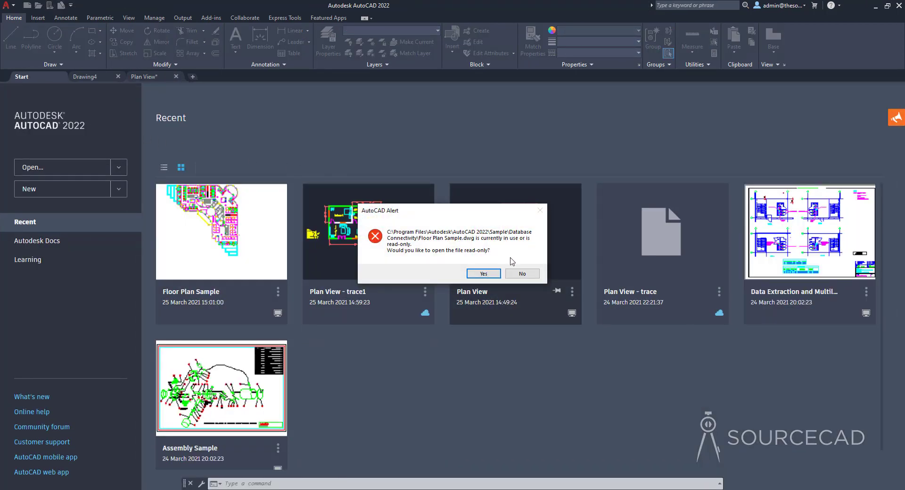
pyautogui.click(484, 274)
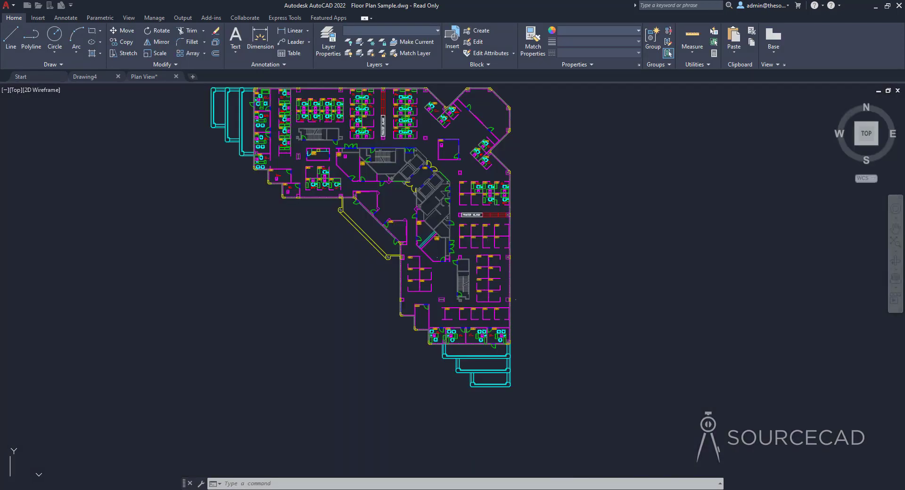
# - Display the Count palette to list the block counts in the Floor Plan Sample drawing
pyautogui.moveTo(532, 178); pyautogui.dragTo(602, 215, button='middle')
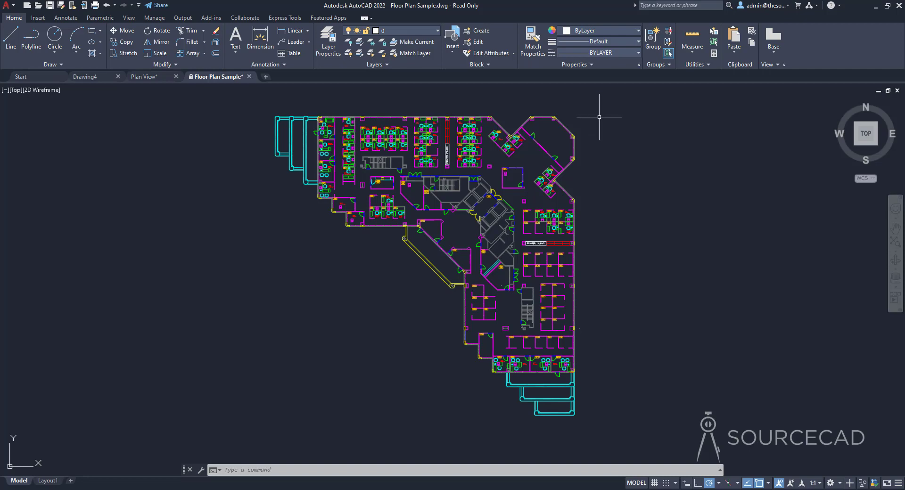
pyautogui.click(127, 20)
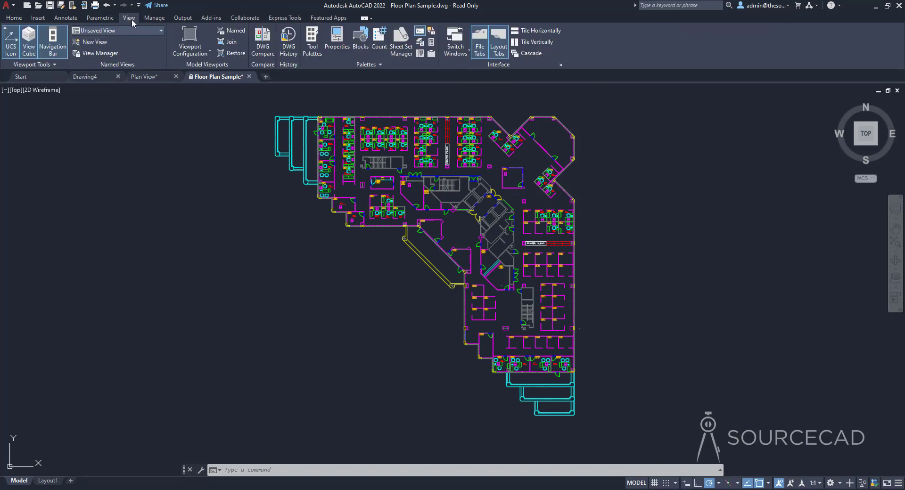
pyautogui.click(380, 45)
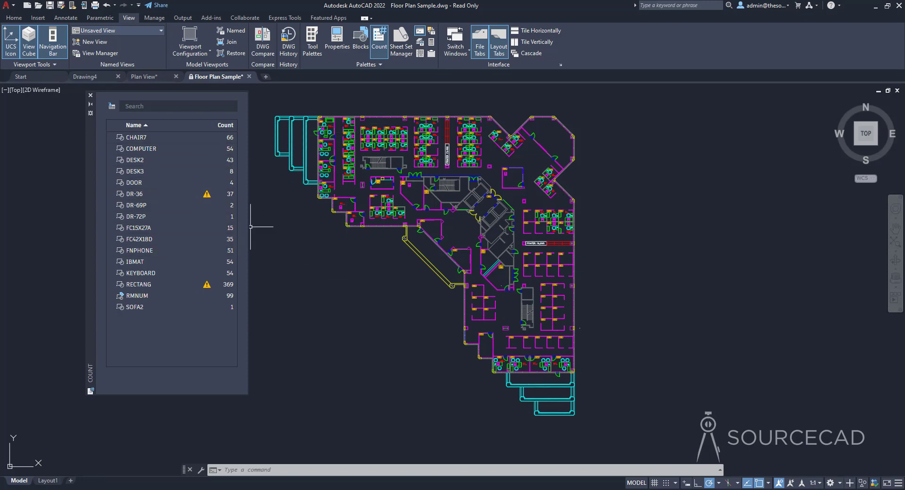
# - Copy the computer block on the desk in room 6046 to two spots in the open area beside the room
pyautogui.scroll(10, 340, 169)
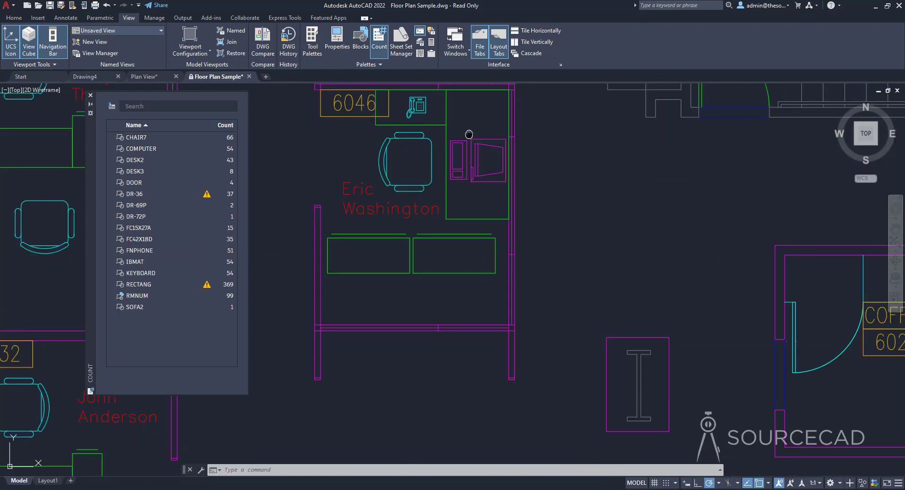
pyautogui.moveTo(469, 156); pyautogui.dragTo(473, 221, button='middle')
pyautogui.click(477, 226)
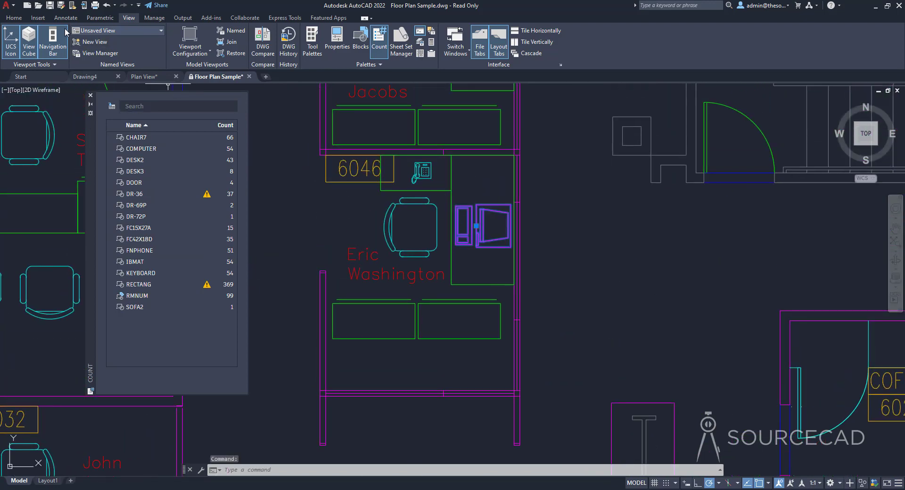
pyautogui.click(13, 17)
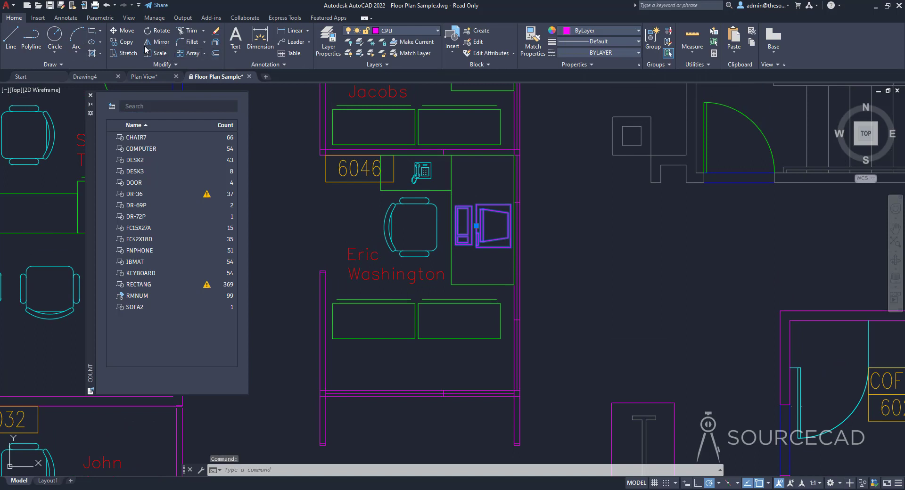
pyautogui.click(123, 41)
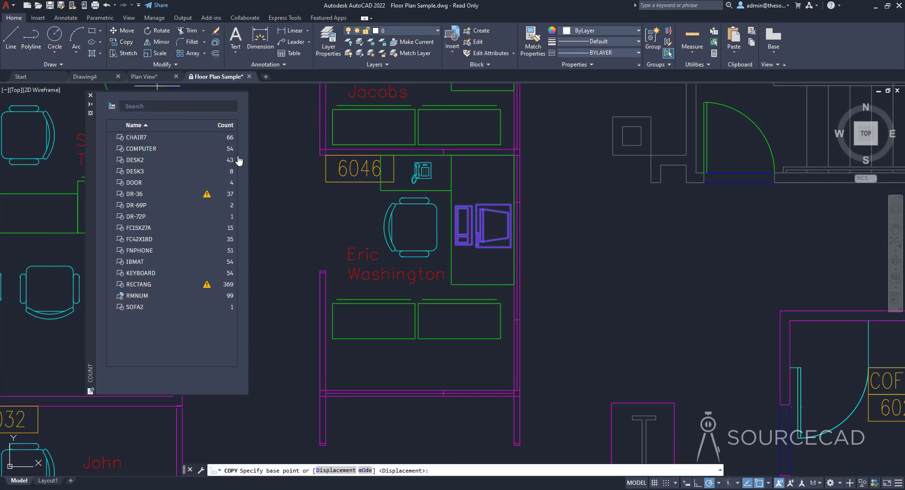
pyautogui.click(484, 257)
pyautogui.click(569, 267)
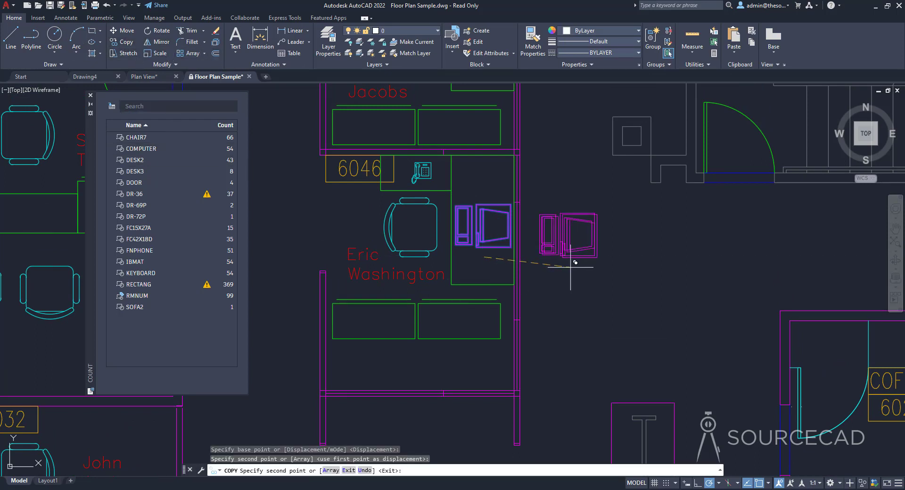
pyautogui.click(609, 324)
pyautogui.press('Escape')
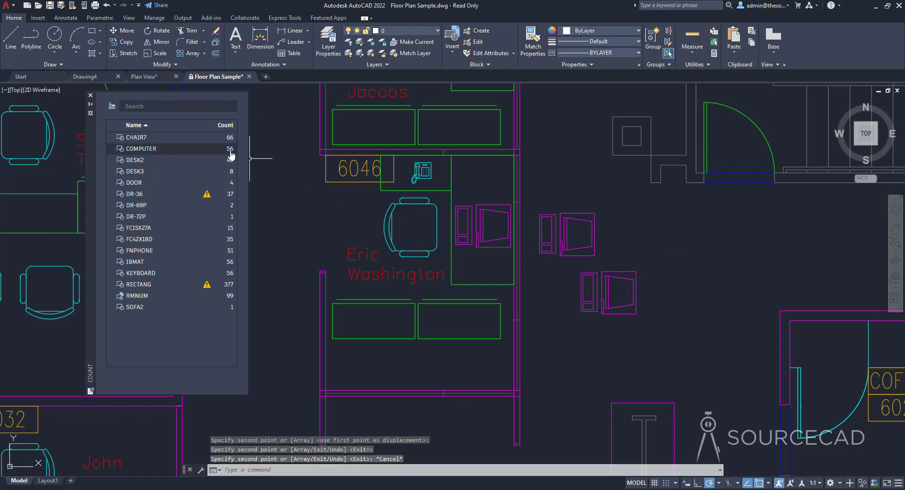
# - Delete the two copied computer blocks outside room 6046
pyautogui.click(600, 202)
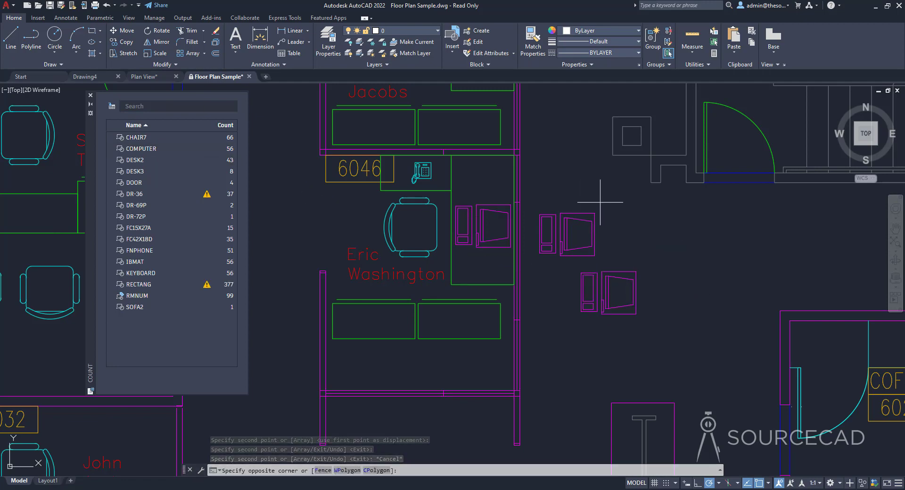
pyautogui.click(559, 356)
pyautogui.press('Delete')
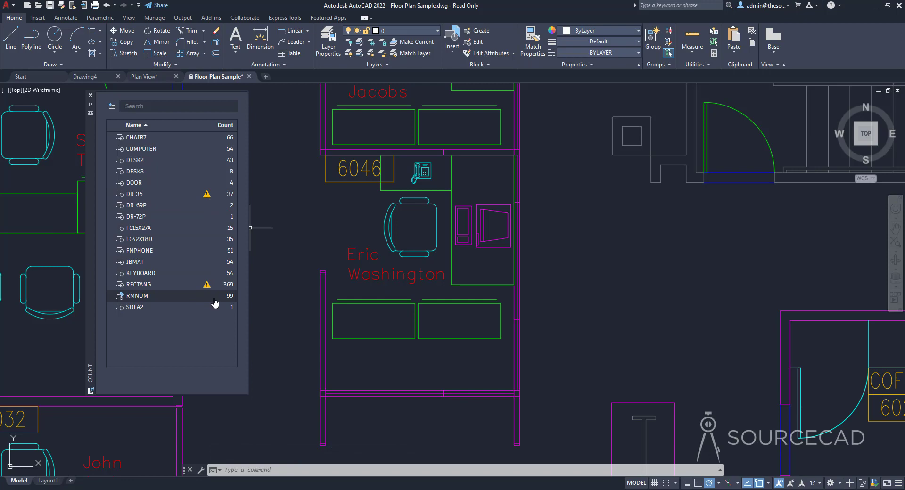
# - Show the count error report of the DR-36 block and examine the overlapping door in coffee room 6025
pyautogui.click(207, 196)
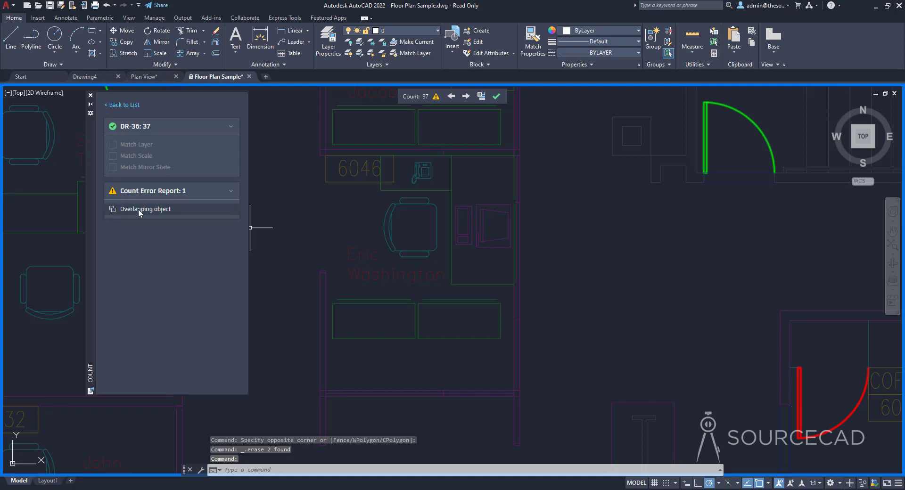
pyautogui.moveTo(171, 209)
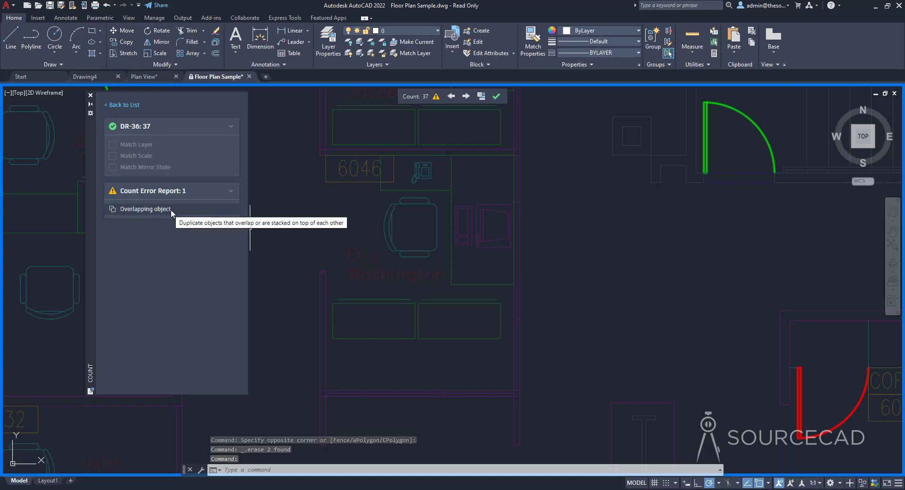
pyautogui.moveTo(742, 340)
pyautogui.mouseDown(button='middle')
pyautogui.moveTo(731, 315)
pyautogui.moveTo(481, 188)
pyautogui.mouseUp(button='middle')
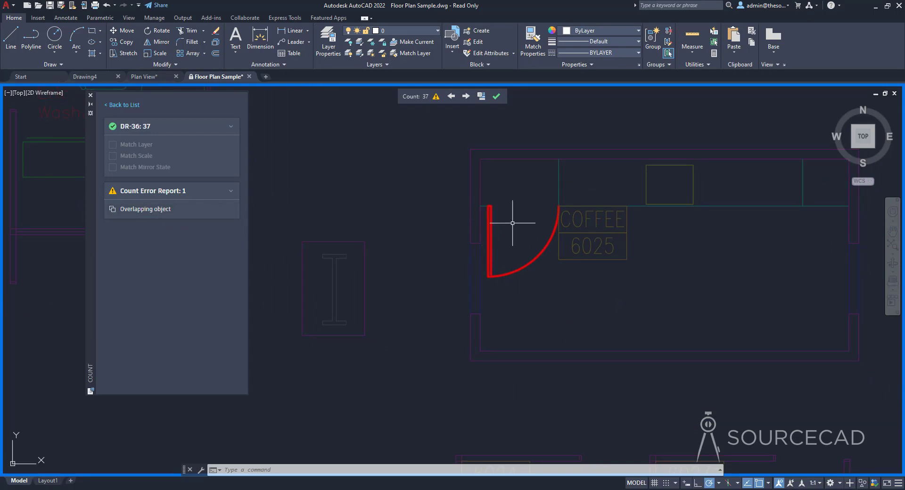
# - Move the overlapping DR-36 door off its duplicate within coffee room 6025 and return to the block count list
pyautogui.click(488, 248)
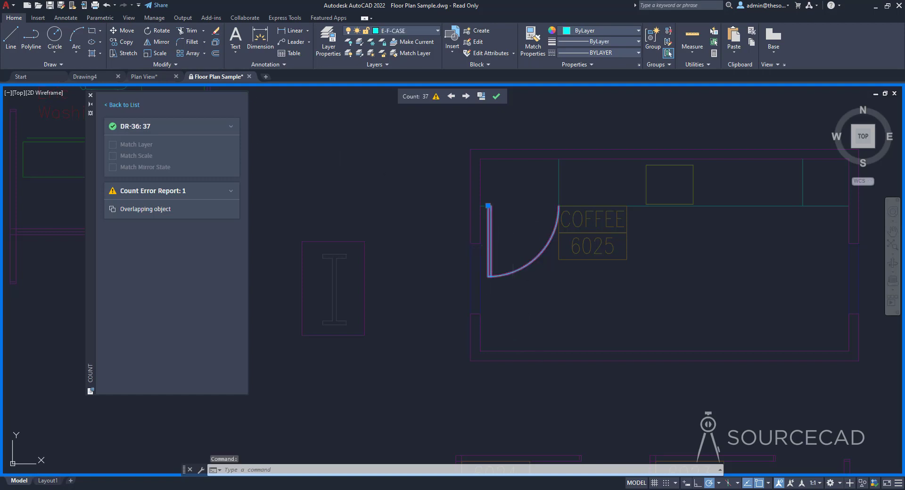
pyautogui.click(123, 30)
pyautogui.click(375, 177)
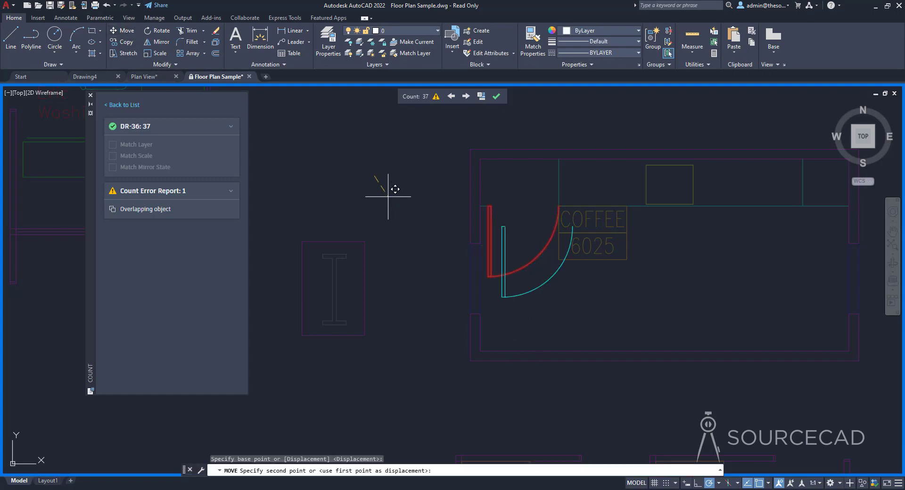
pyautogui.click(403, 233)
pyautogui.press('Escape')
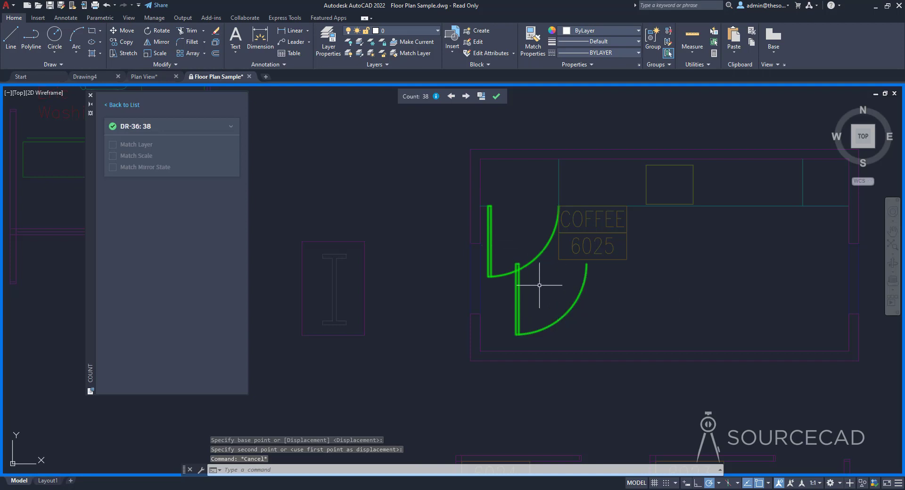
pyautogui.click(133, 106)
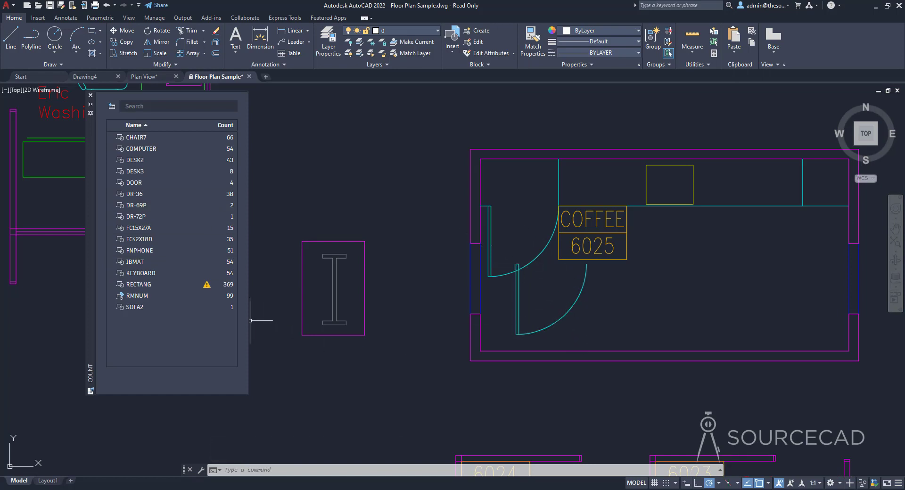
# - Examine the exploded block listed in the RECTANG count error report, zoomed to its location, and return to the list
pyautogui.click(207, 286)
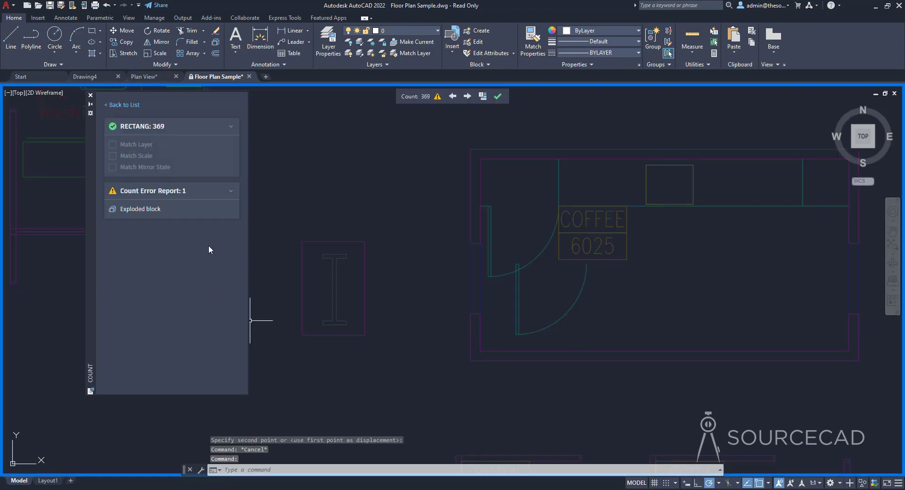
pyautogui.click(155, 210)
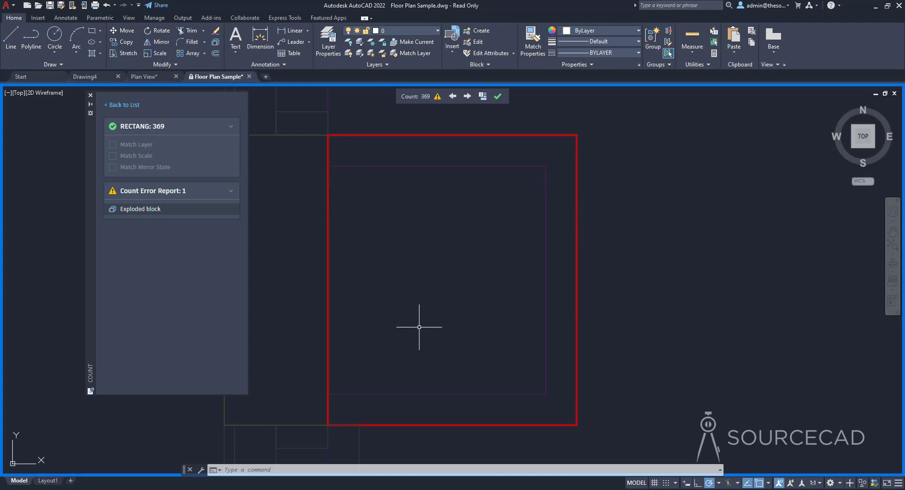
pyautogui.click(128, 106)
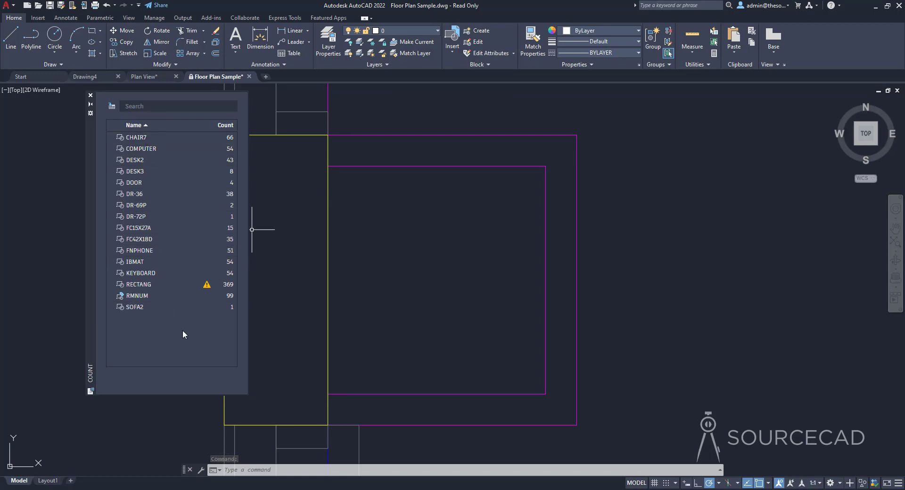
# - Activate the count of the DOOR block, view its count details and return to the block list
pyautogui.click(174, 188)
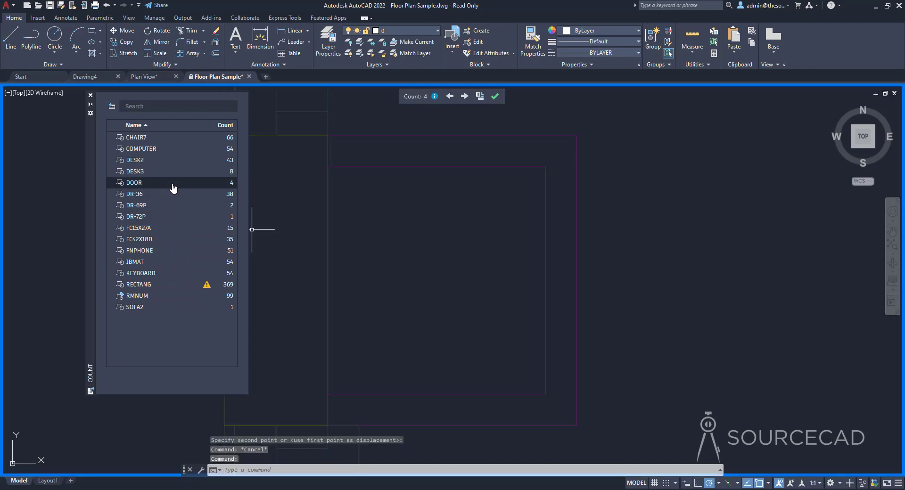
pyautogui.click(434, 97)
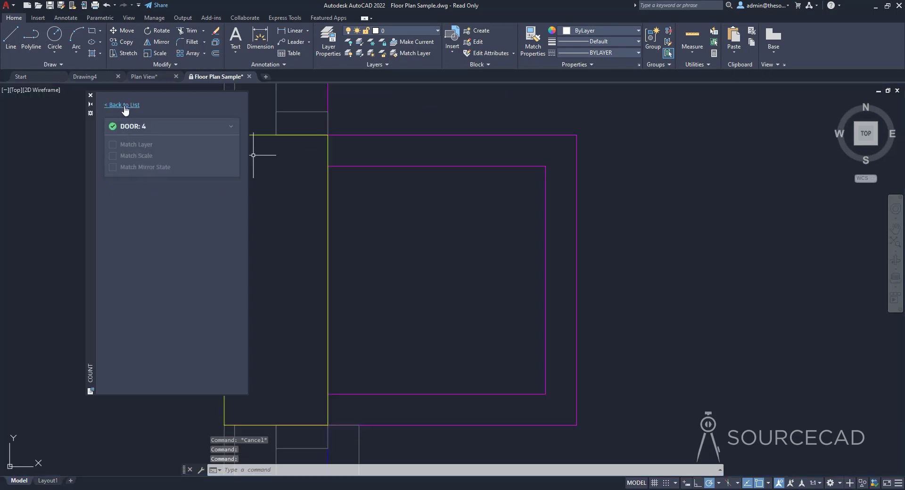
pyautogui.click(124, 106)
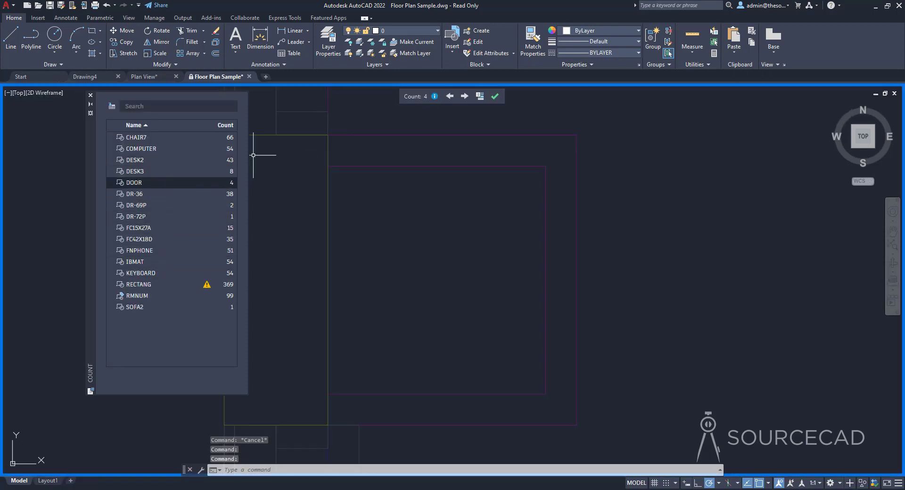
# - Insert a count field for the DOOR block in the empty area above room 6172
pyautogui.click(480, 97)
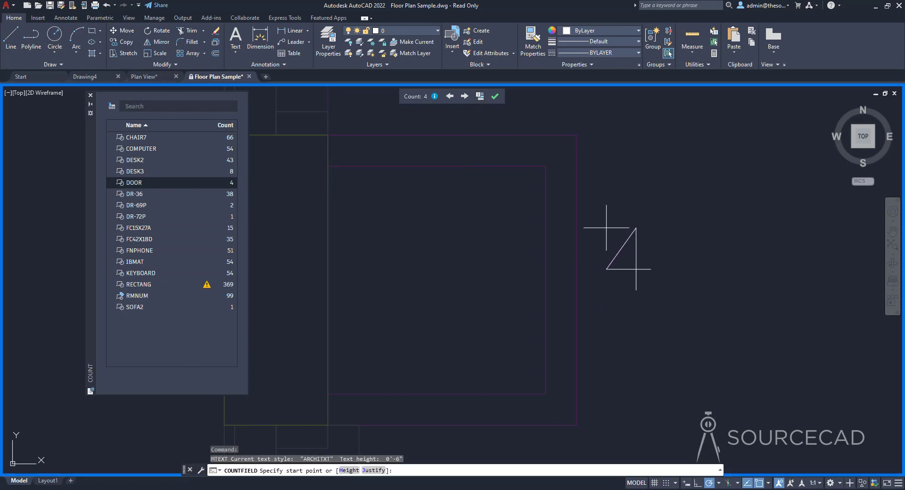
pyautogui.scroll(-5, 621, 192)
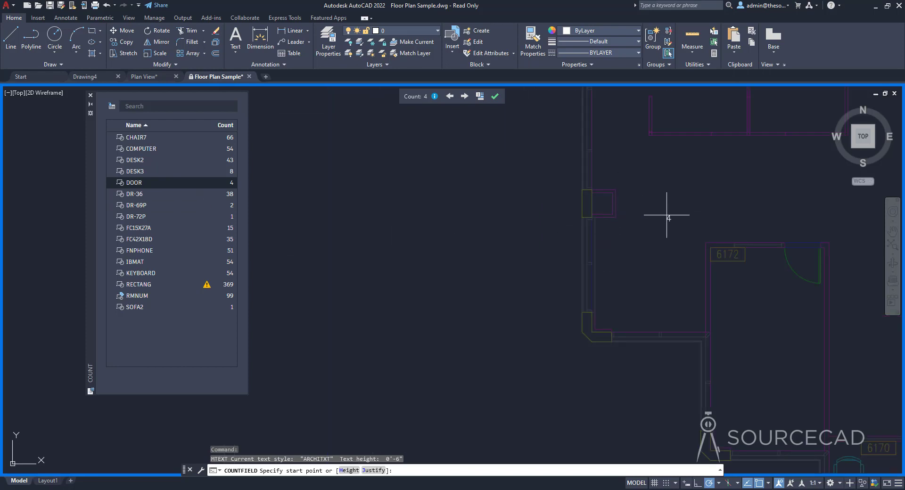
pyautogui.scroll(5, 497, 239)
pyautogui.click(459, 229)
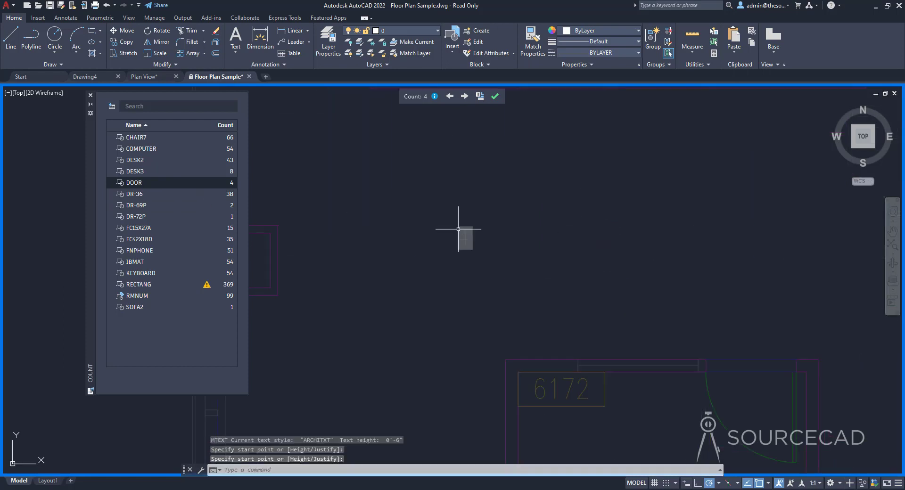
# - Add the multiline text "Number of doors" near the count field, widening its text box to fit on one line
pyautogui.scroll(2, 458, 243)
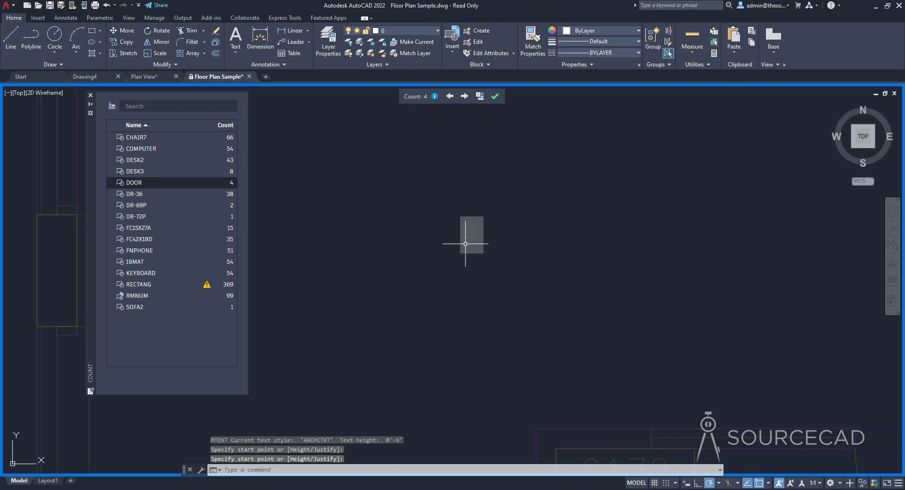
pyautogui.click(235, 35)
pyautogui.moveTo(434, 250); pyautogui.dragTo(643, 248, button='middle')
pyautogui.click(464, 207)
pyautogui.click(654, 278)
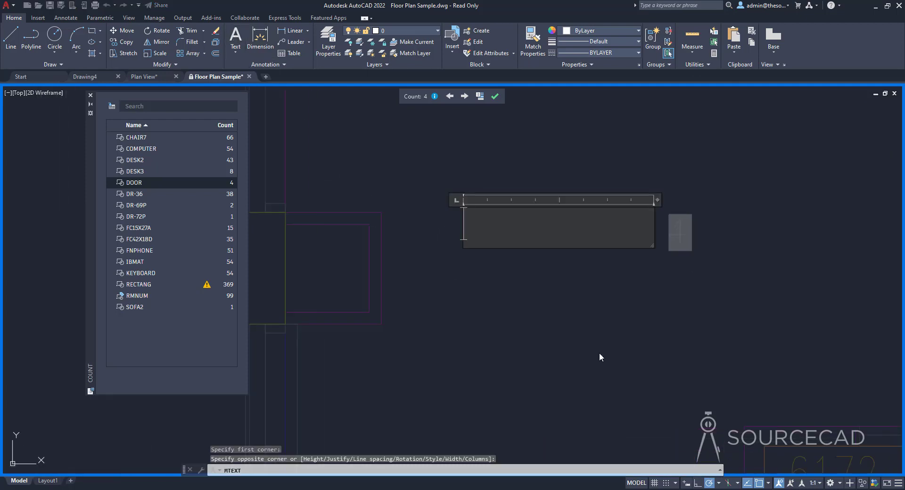
pyautogui.write('Number of doors')
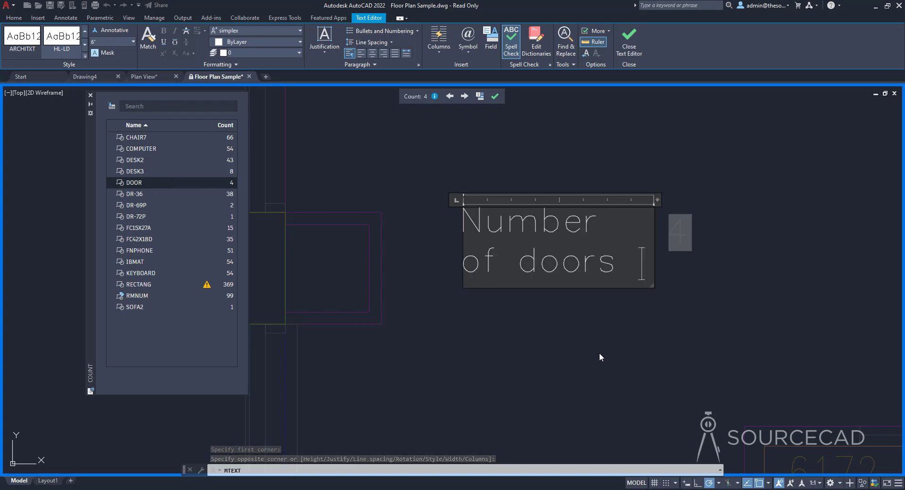
pyautogui.moveTo(656, 203); pyautogui.dragTo(828, 202)
pyautogui.click(753, 300)
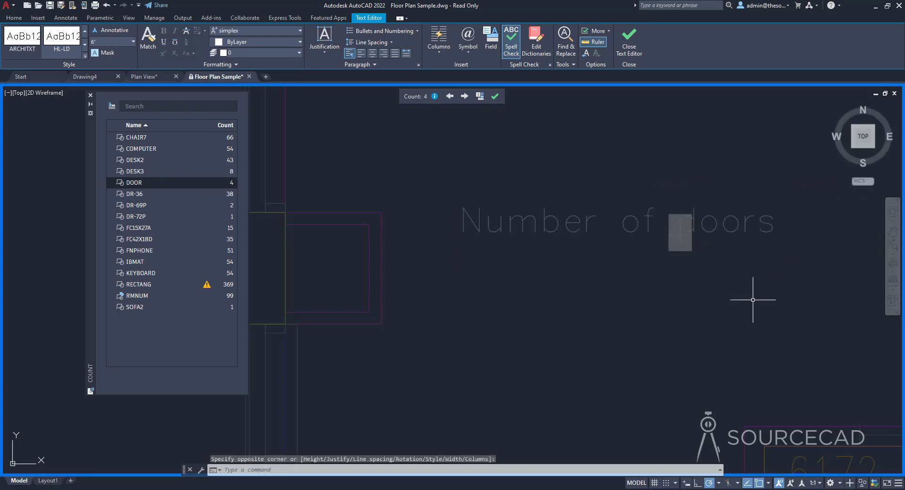
# - Move the "Number of doors" text so that it ends just before the count field
pyautogui.click(570, 228)
pyautogui.write('m')
pyautogui.press('Return')
pyautogui.click(572, 156)
pyautogui.click(436, 132)
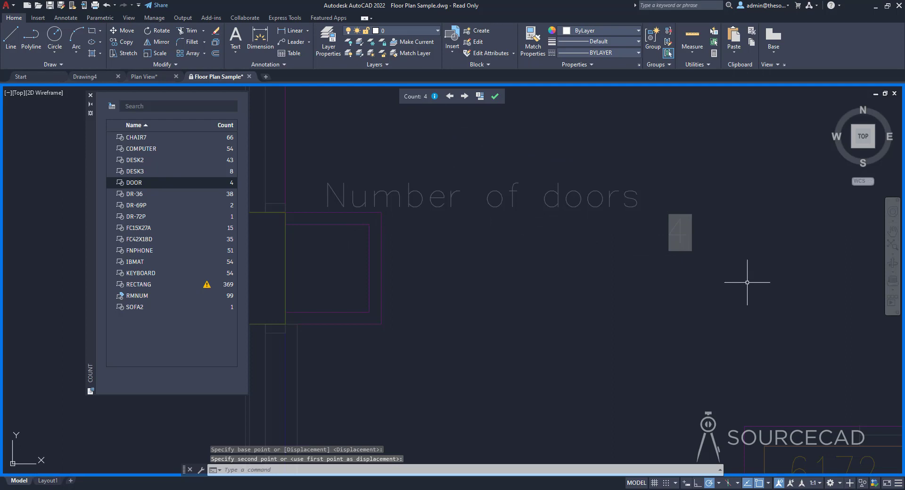
# - Move the door count field to line up directly after the "Number of doors" text
pyautogui.moveTo(747, 283); pyautogui.dragTo(667, 203)
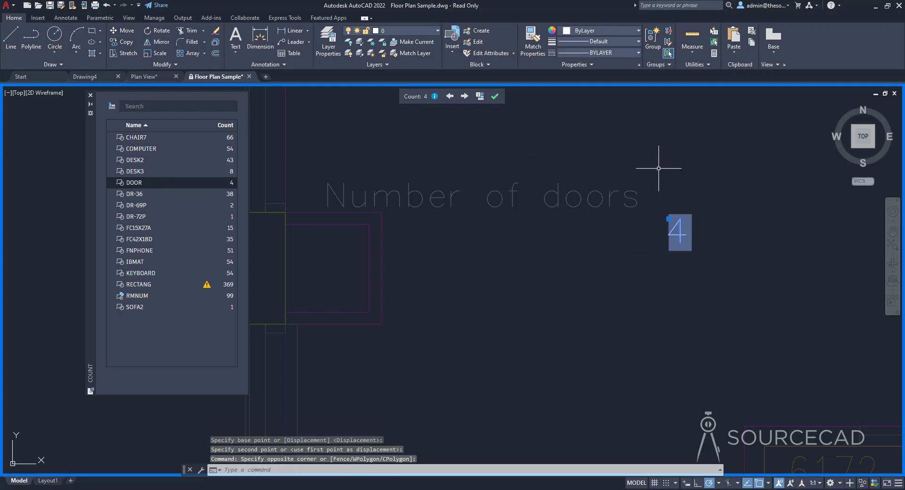
pyautogui.click(670, 220)
pyautogui.click(656, 190)
pyautogui.press('Escape')
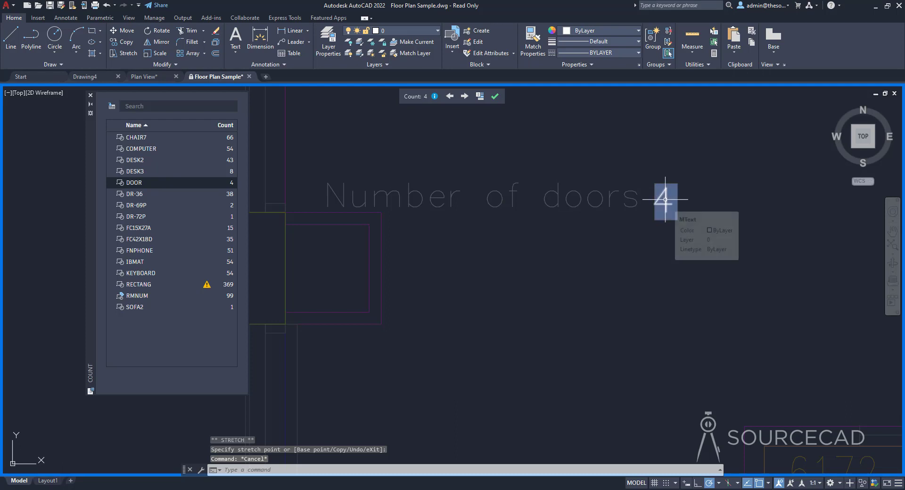
# - Copy the pair of highlighted DOOR blocks near the building core into the open space diagonally below them
pyautogui.click(145, 186)
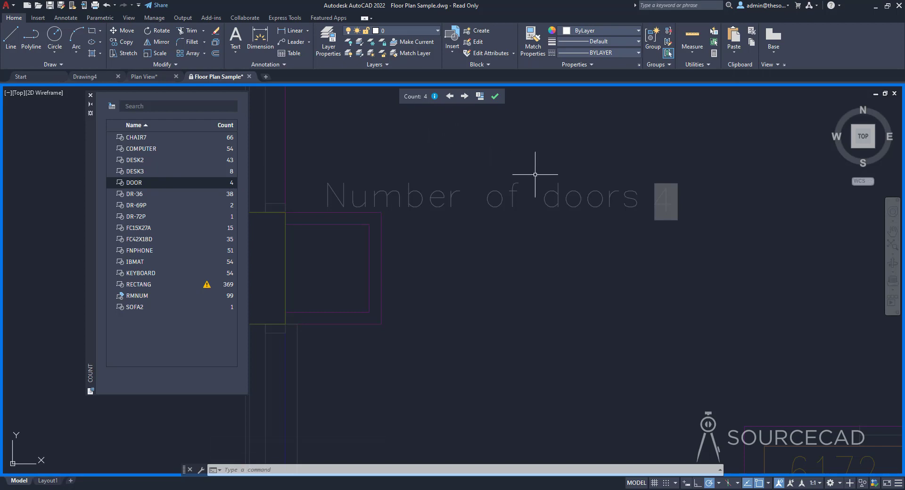
pyautogui.scroll(-10, 535, 174)
pyautogui.scroll(-2, 536, 175)
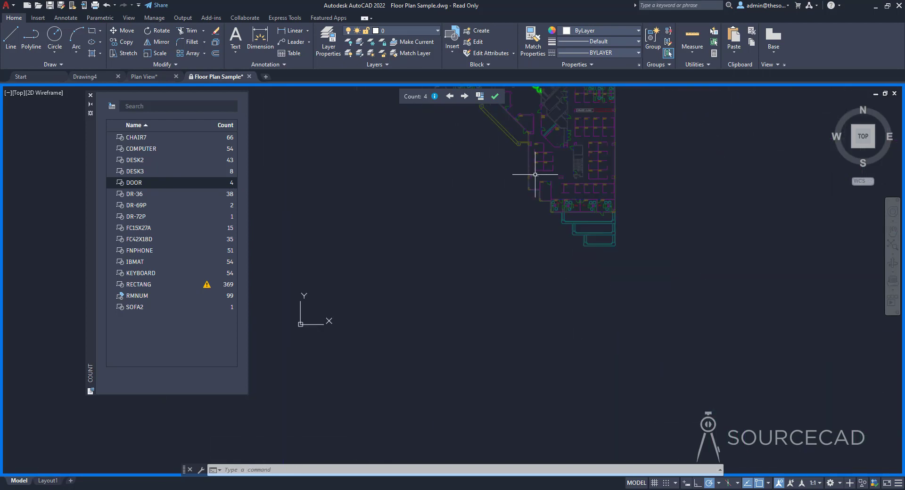
pyautogui.scroll(-2, 557, 146)
pyautogui.moveTo(561, 151); pyautogui.dragTo(533, 291, button='middle')
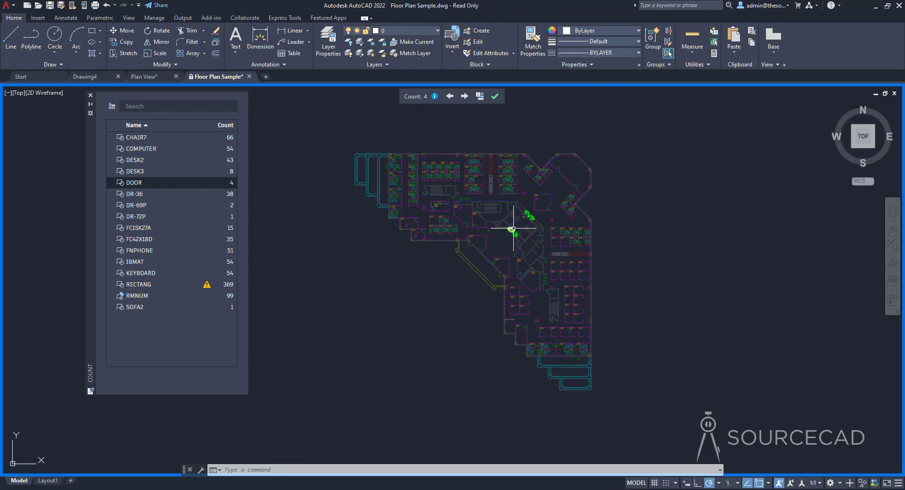
pyautogui.scroll(5, 515, 228)
pyautogui.click(123, 42)
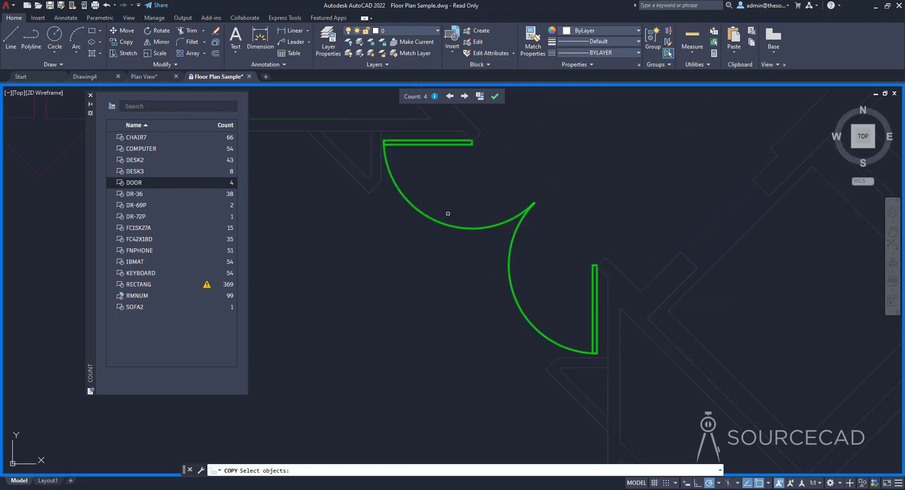
pyautogui.click(592, 197)
pyautogui.click(469, 252)
pyautogui.press('Return')
pyautogui.click(441, 277)
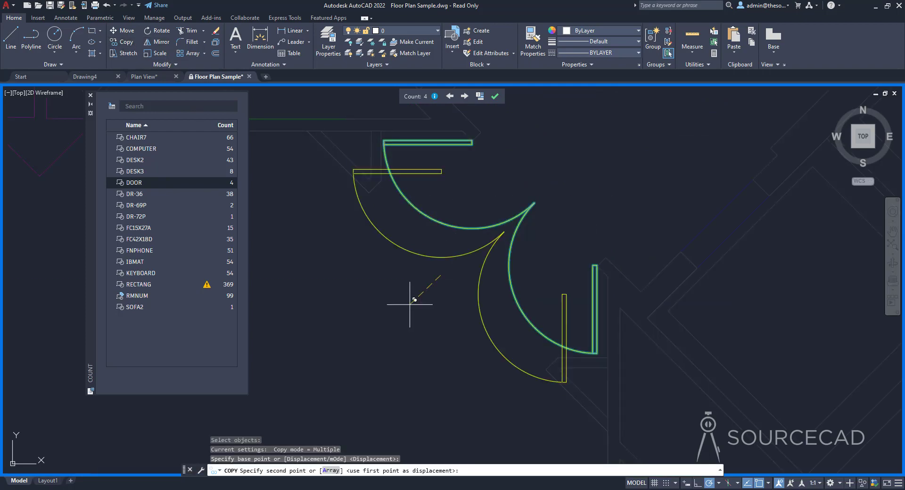
pyautogui.click(333, 372)
pyautogui.press('Escape')
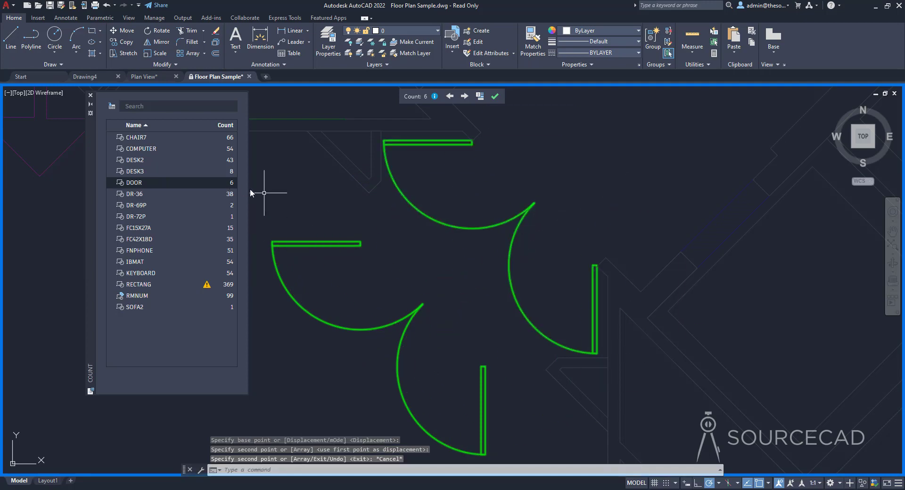
# - Regenerate the drawing to update the count field after the "Number of doors" text
pyautogui.scroll(-5, 404, 203)
pyautogui.moveTo(405, 213)
pyautogui.mouseDown(button='middle')
pyautogui.moveTo(401, 249)
pyautogui.moveTo(590, 262)
pyautogui.mouseUp(button='middle')
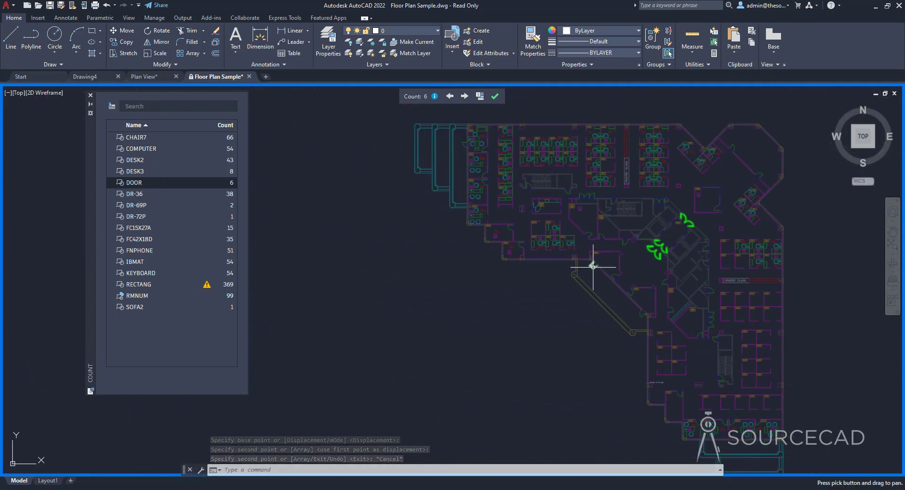
pyautogui.scroll(6, 546, 259)
pyautogui.scroll(4, 578, 288)
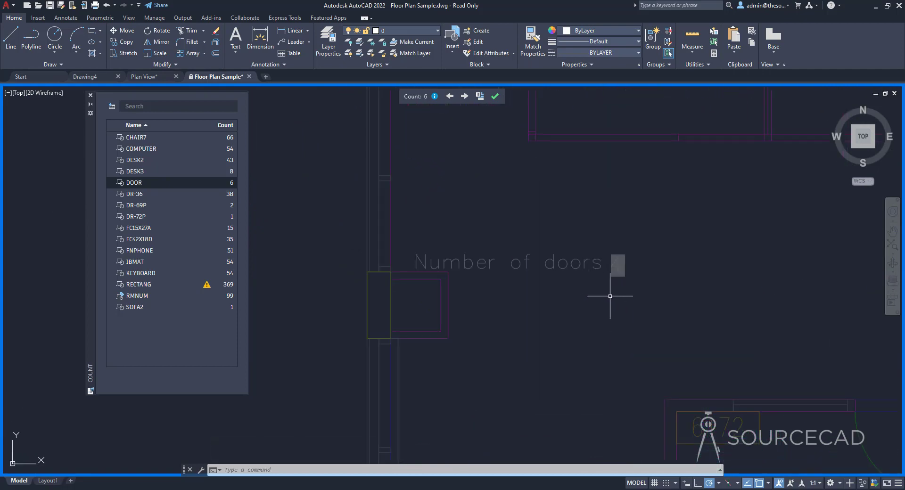
pyautogui.scroll(2, 619, 283)
pyautogui.moveTo(602, 303); pyautogui.dragTo(645, 309, button='middle')
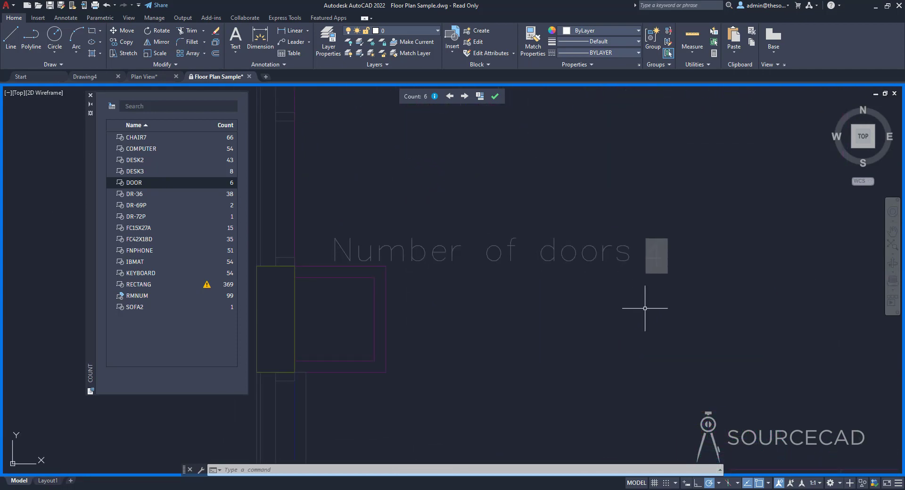
pyautogui.write('re')
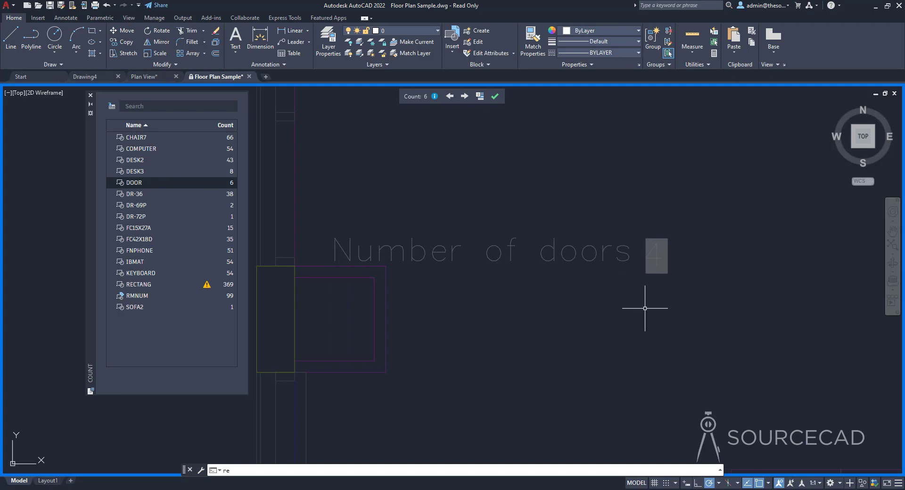
pyautogui.press('Return')
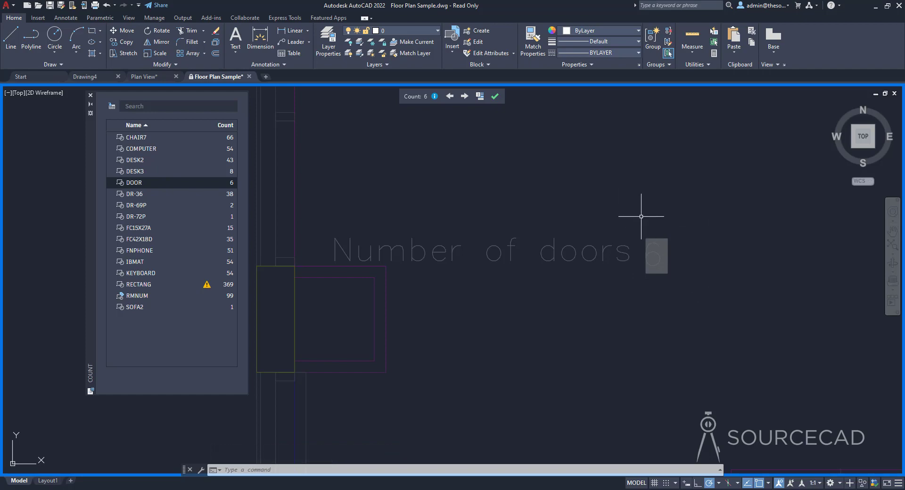
# - Insert a count table of CHAIR7, COMPUTER, DESK2, DOOR, FNPHONE and KEYBOARD in the empty area outside the floor plan's diagonal wall
pyautogui.scroll(-3, 614, 223)
pyautogui.scroll(-8, 614, 223)
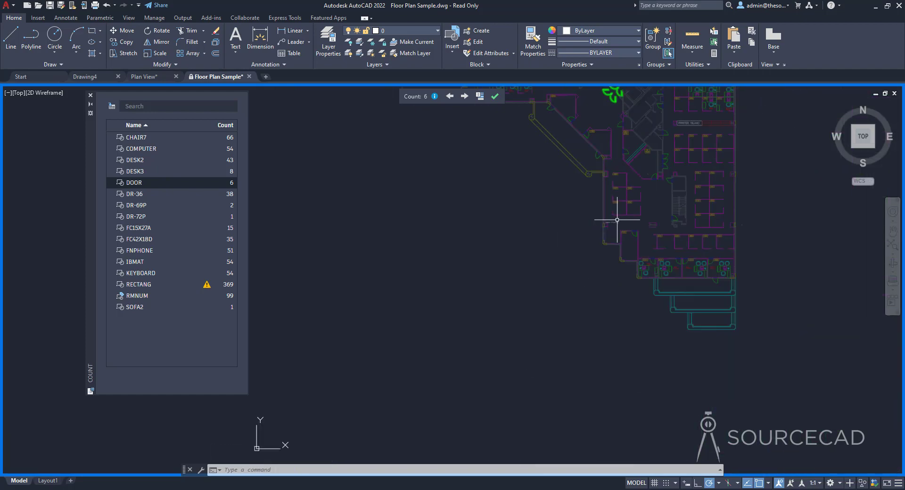
pyautogui.moveTo(613, 198); pyautogui.dragTo(623, 235, button='middle')
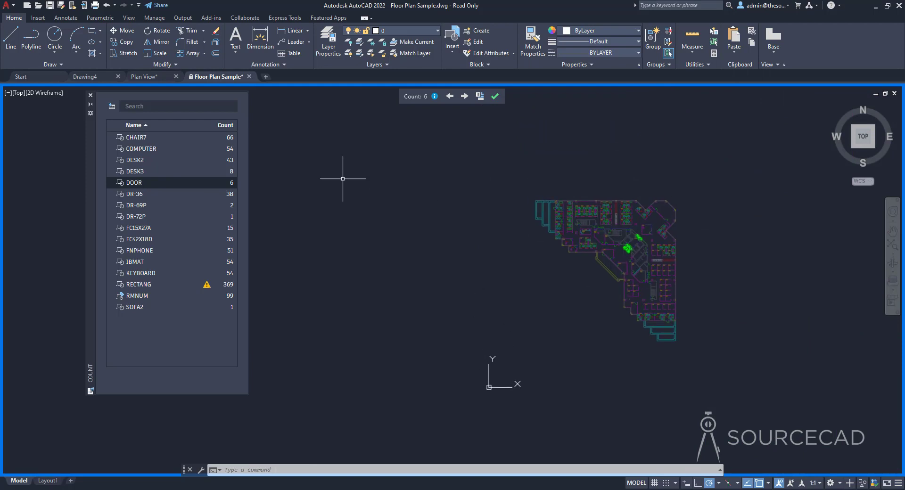
pyautogui.click(111, 108)
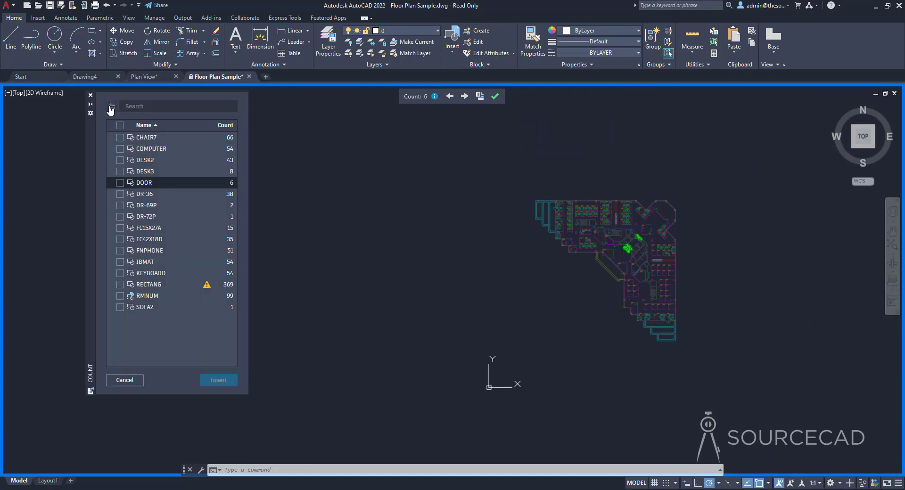
pyautogui.click(121, 138)
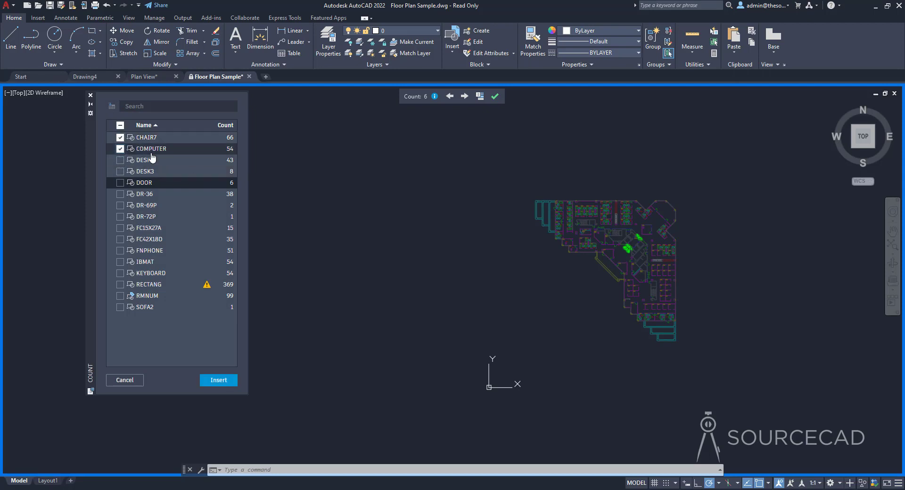
pyautogui.click(121, 160)
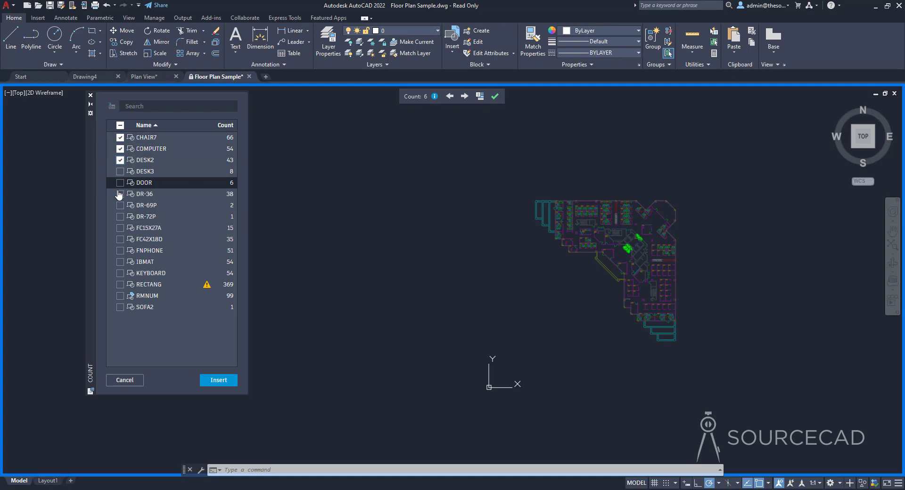
pyautogui.click(120, 251)
pyautogui.click(120, 274)
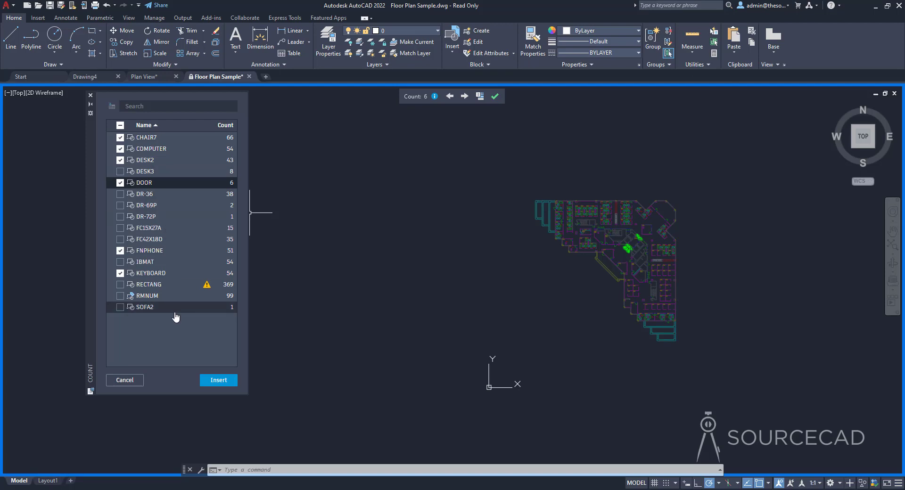
pyautogui.click(229, 382)
pyautogui.click(578, 279)
pyautogui.scroll(5, 578, 279)
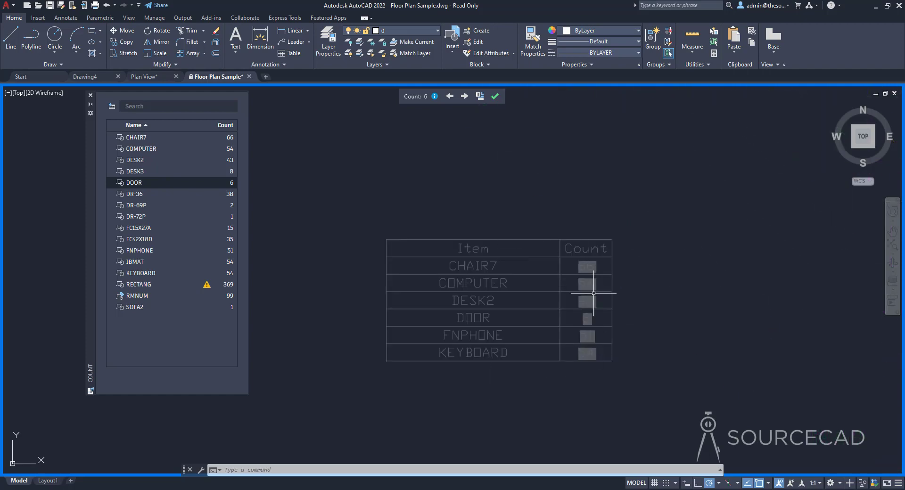
pyautogui.scroll(2, 609, 328)
pyautogui.moveTo(693, 310); pyautogui.dragTo(769, 284, button='middle')
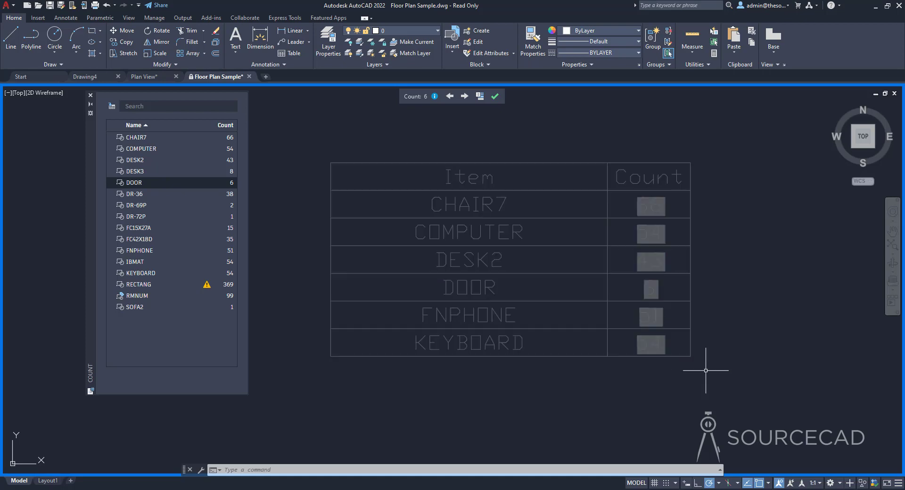
# - Delete the two copied DOOR blocks from the open space beside the original pair
pyautogui.scroll(-6, 717, 297)
pyautogui.moveTo(788, 265); pyautogui.dragTo(353, 364, button='middle')
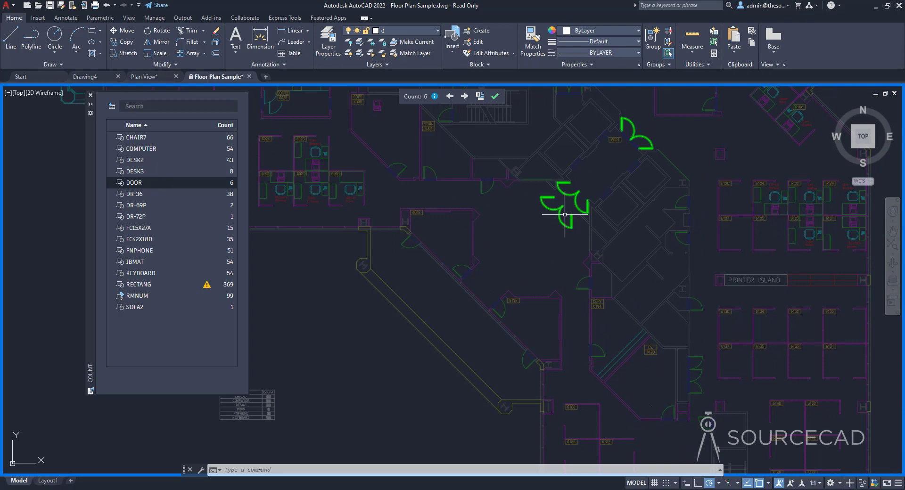
pyautogui.moveTo(344, 402); pyautogui.dragTo(471, 269, button='middle')
pyautogui.scroll(7, 471, 269)
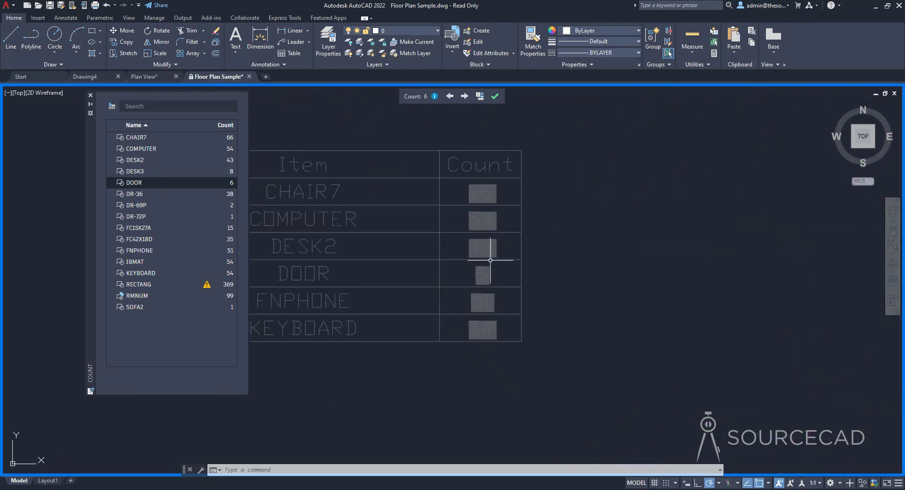
pyautogui.scroll(-7, 505, 267)
pyautogui.moveTo(740, 141); pyautogui.dragTo(517, 318, button='middle')
pyautogui.click(573, 203)
pyautogui.press('Delete')
pyautogui.click(573, 236)
pyautogui.click(533, 200)
pyautogui.press('Delete')
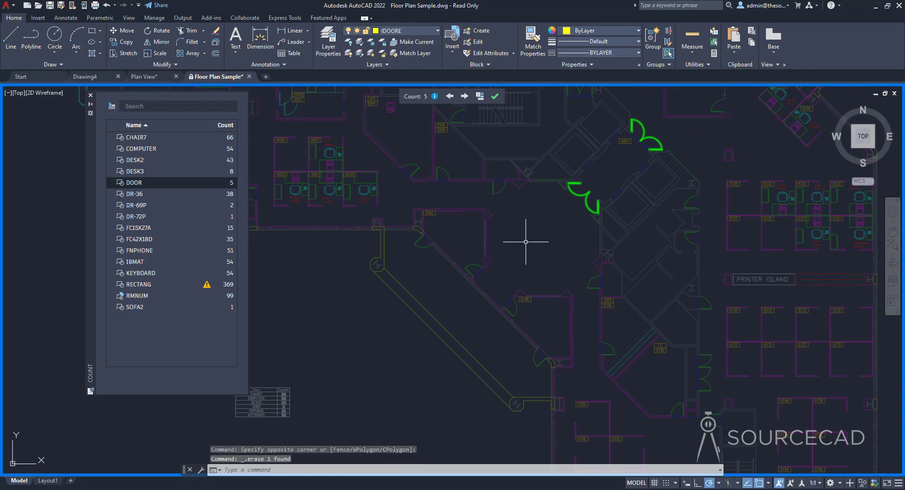
# - Regenerate the drawing to update the DOOR row of the inserted count table
pyautogui.scroll(7, 476, 311)
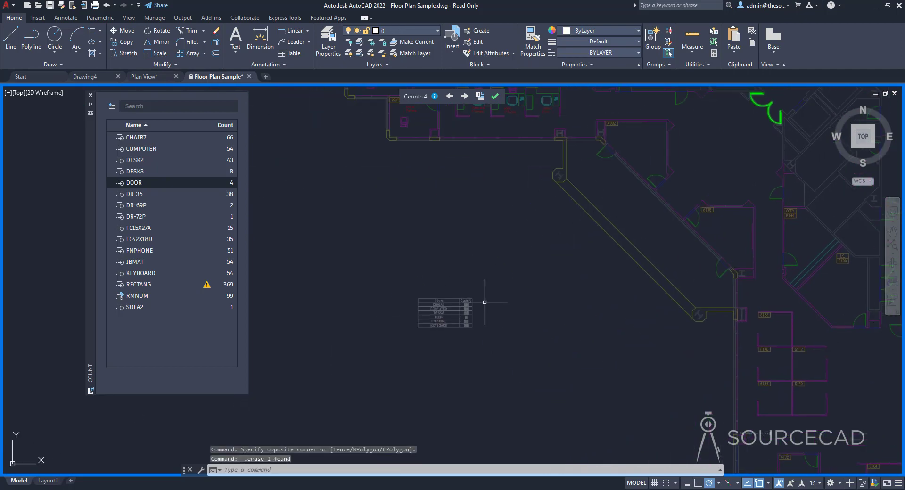
pyautogui.scroll(2, 477, 283)
pyautogui.moveTo(486, 259); pyautogui.dragTo(759, 292, button='middle')
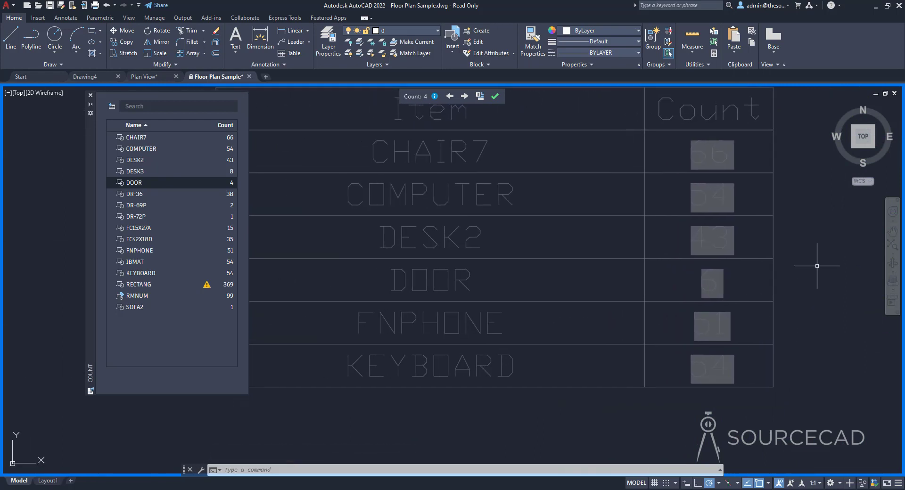
pyautogui.write('re')
pyautogui.press('Return')
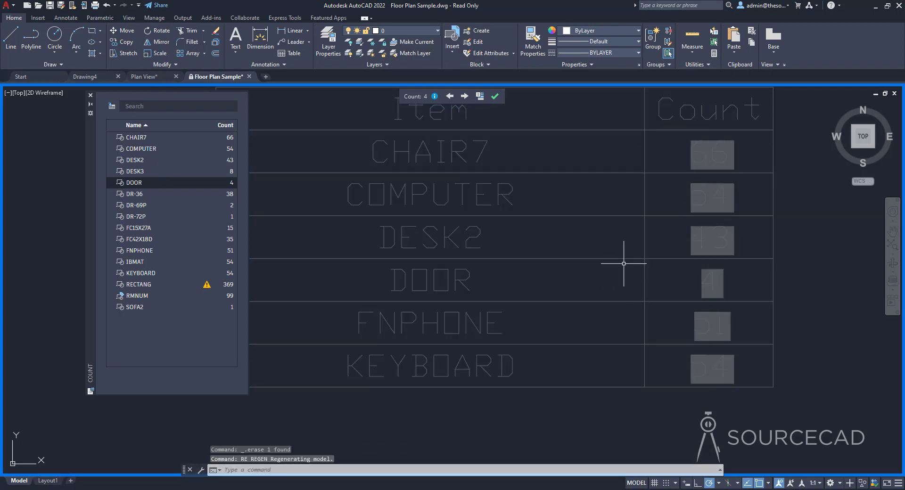
# - End the active DOOR count and check the count table in the normal drawing display
pyautogui.scroll(-5, 626, 263)
pyautogui.moveTo(712, 262); pyautogui.dragTo(553, 278, button='middle')
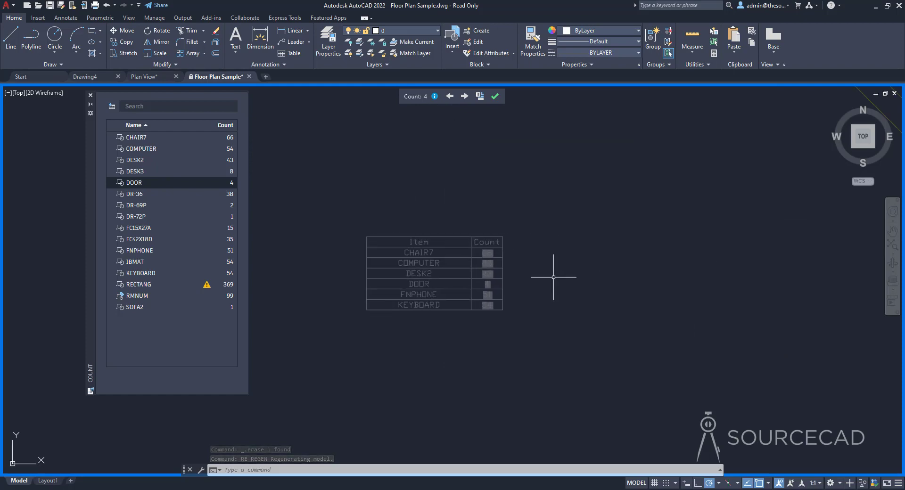
pyautogui.scroll(-5, 553, 277)
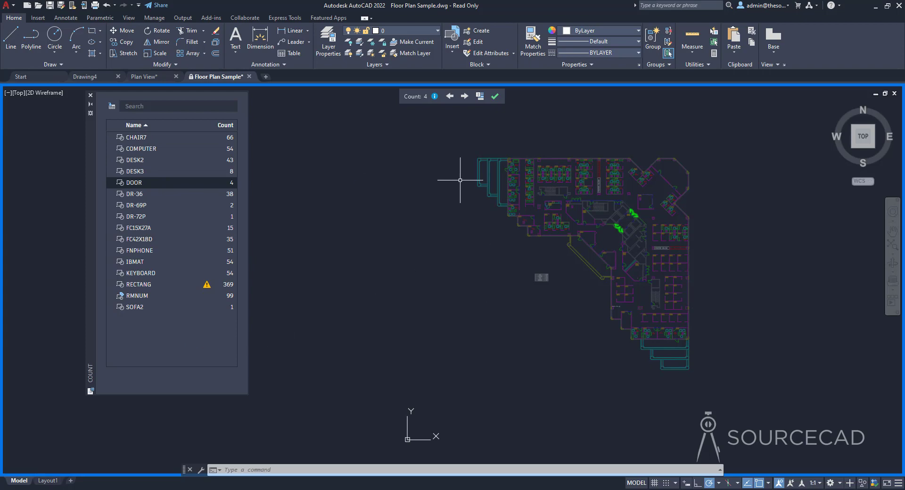
pyautogui.click(498, 99)
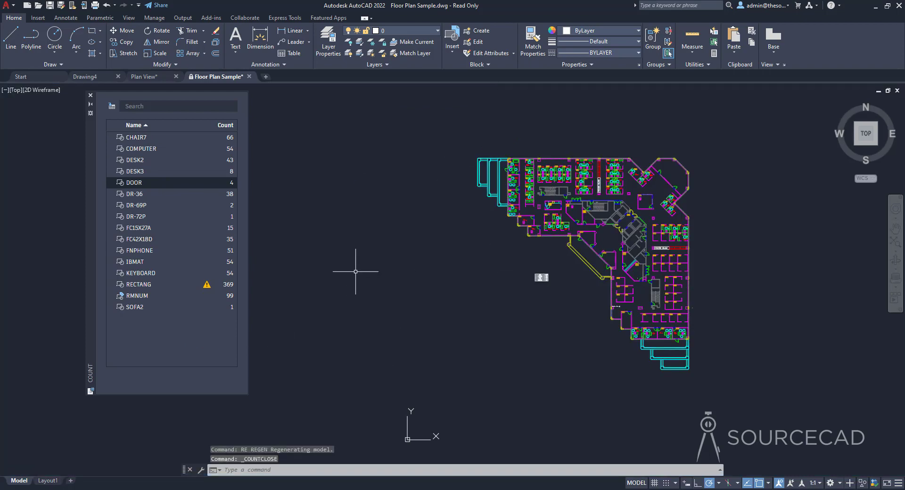
pyautogui.scroll(4, 621, 304)
pyautogui.scroll(8, 410, 202)
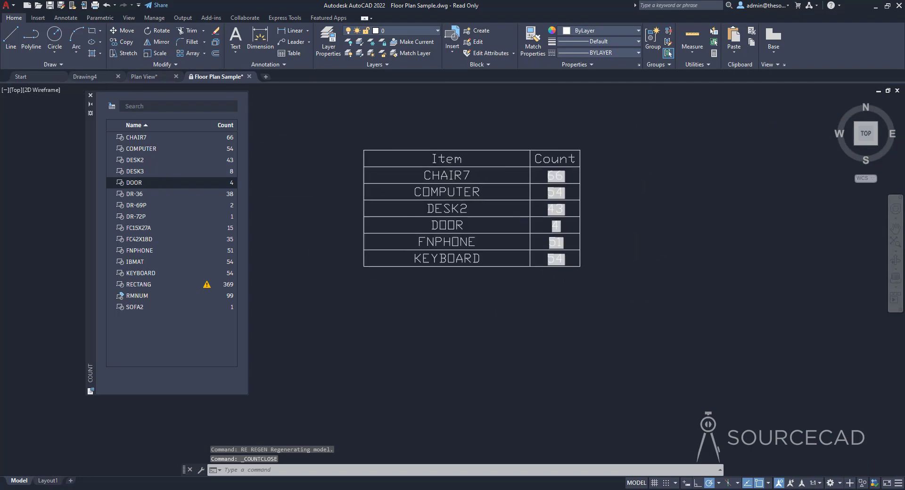
pyautogui.scroll(-12, 746, 210)
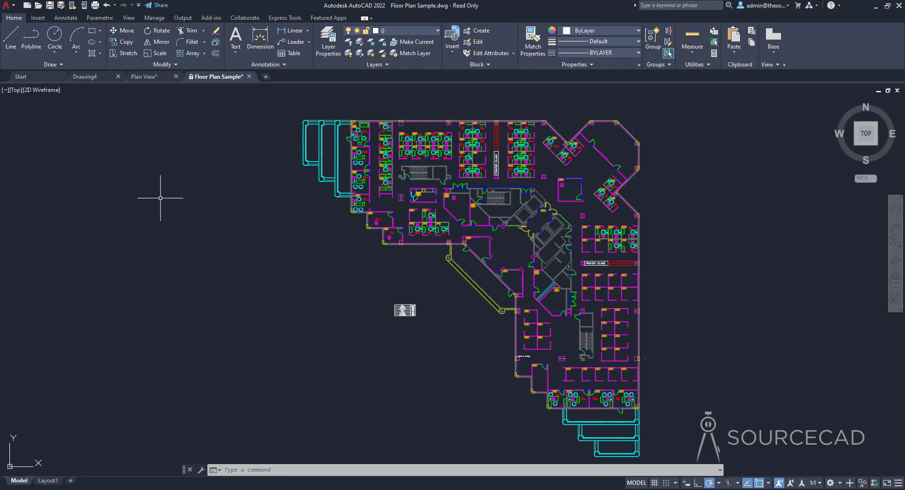
# - Detach the Floor Plan Sample drawing into its own floating window and shrink that window
pyautogui.moveTo(215, 79)
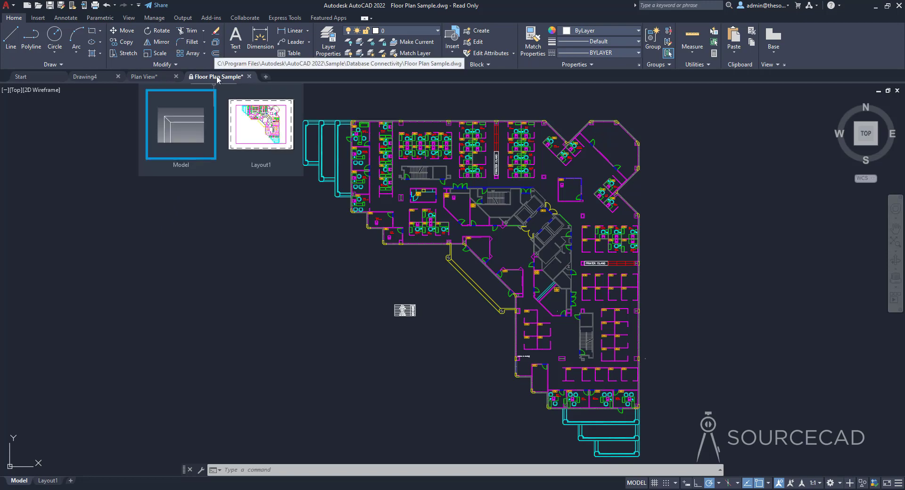
pyautogui.moveTo(215, 80); pyautogui.dragTo(263, 127)
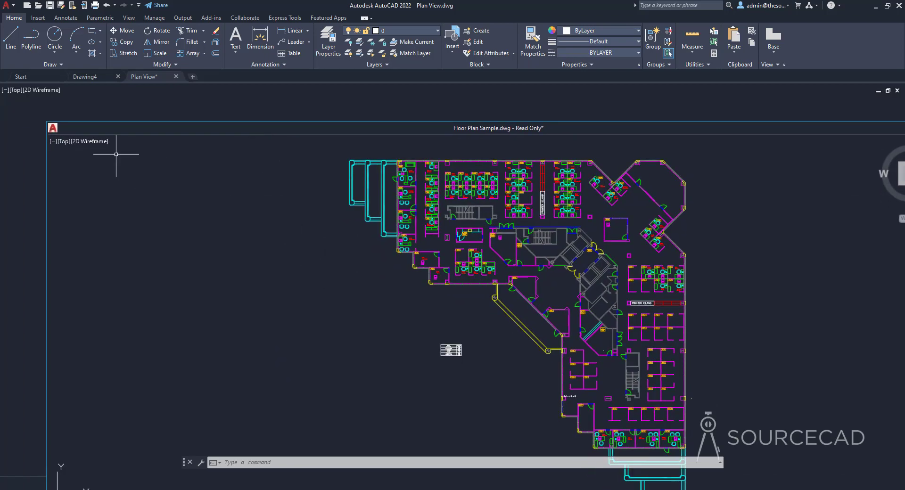
pyautogui.moveTo(46, 121); pyautogui.dragTo(530, 297)
pyautogui.moveTo(608, 301); pyautogui.dragTo(386, 114)
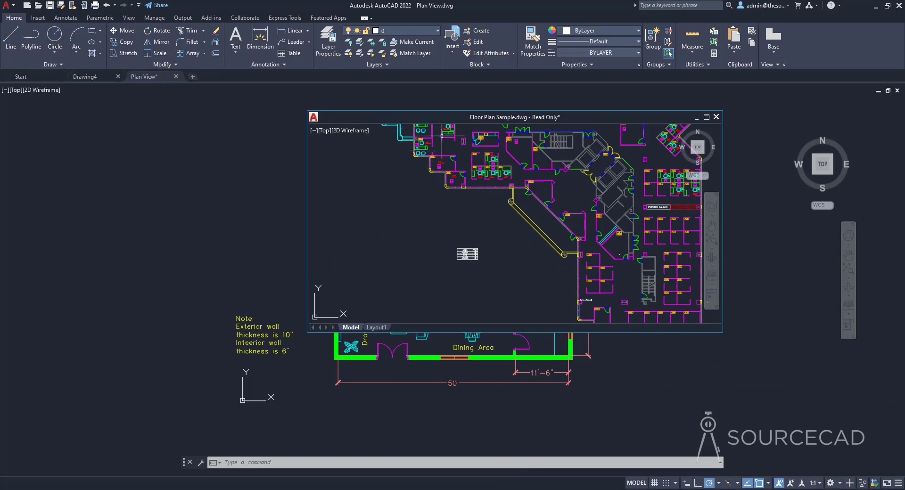
# - Move the floating Floor Plan Sample window around the screen and dock it back beside the Plan View drawing
pyautogui.moveTo(514, 119); pyautogui.dragTo(0, 97)
pyautogui.moveTo(0, 151); pyautogui.dragTo(561, 151)
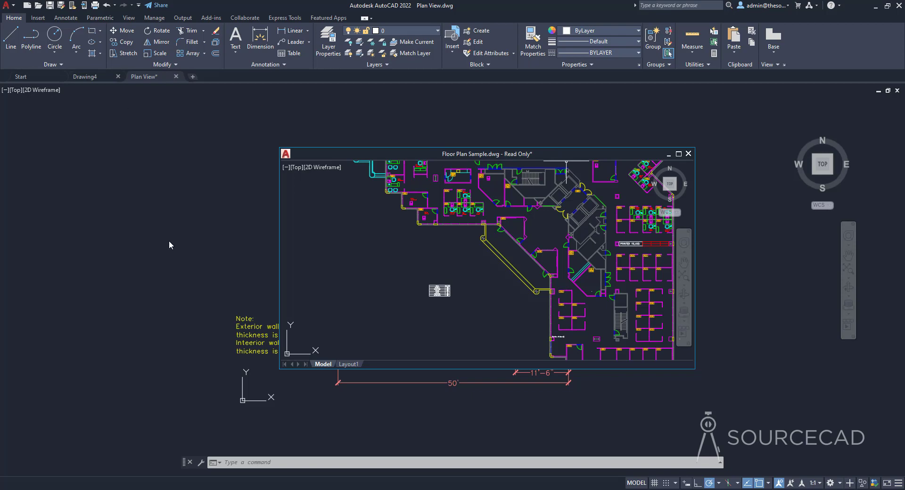
pyautogui.moveTo(485, 155); pyautogui.dragTo(436, 147)
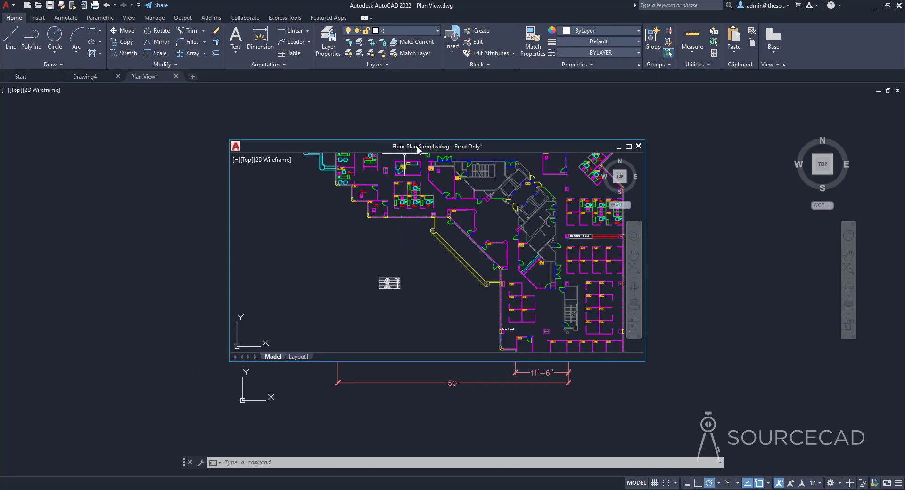
pyautogui.moveTo(416, 149); pyautogui.dragTo(245, 83)
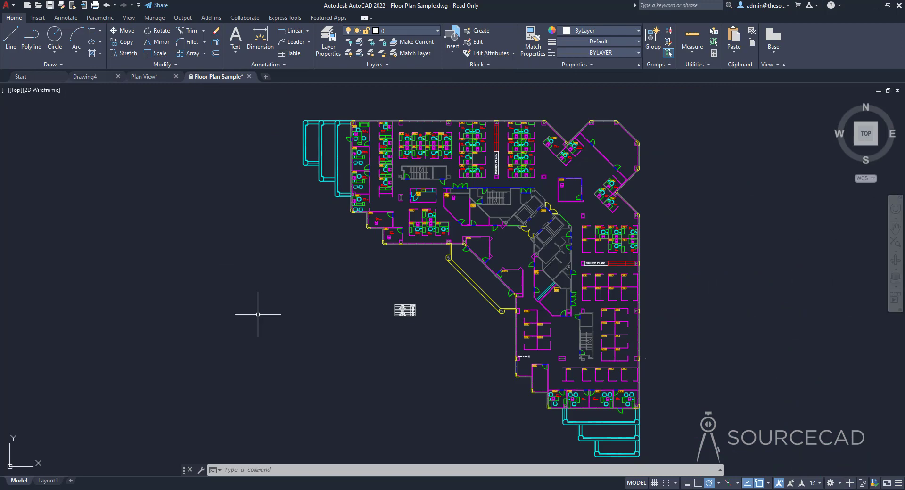
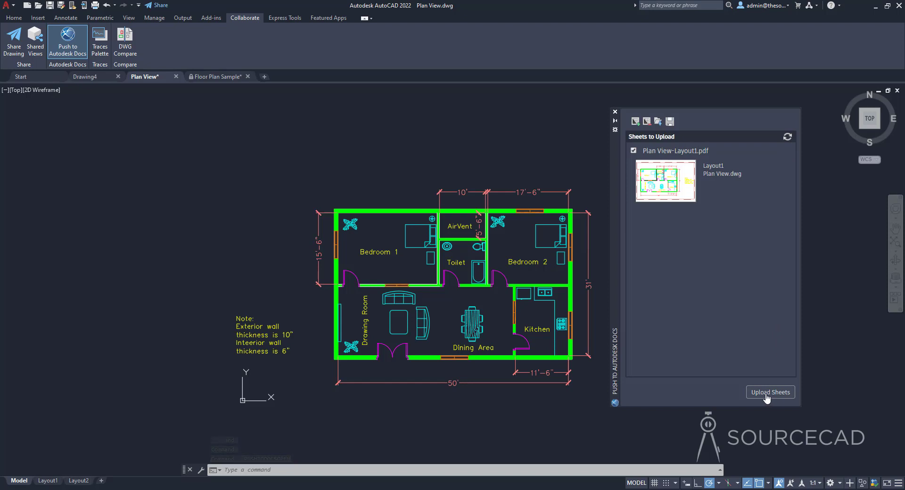
# - Open the DWG file selection for adding sheets to the Autodesk Docs upload list, and cancel it
pyautogui.click(778, 393)
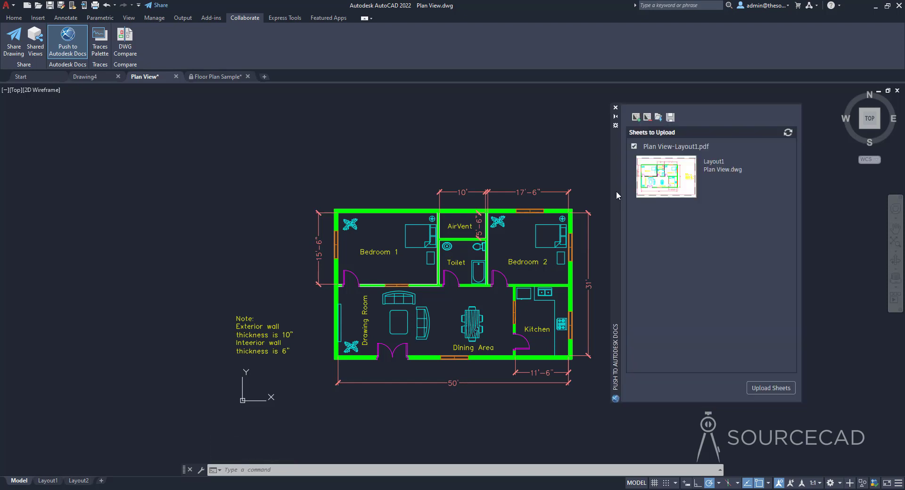
pyautogui.click(637, 118)
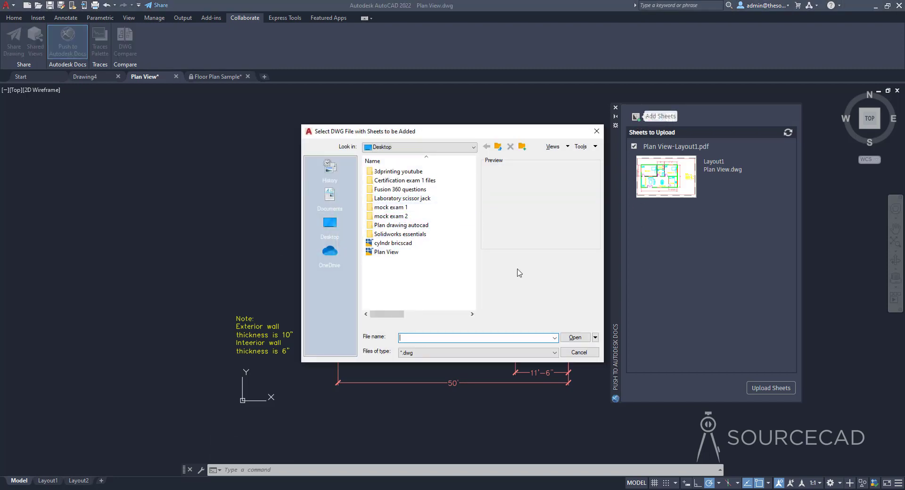
pyautogui.click(579, 353)
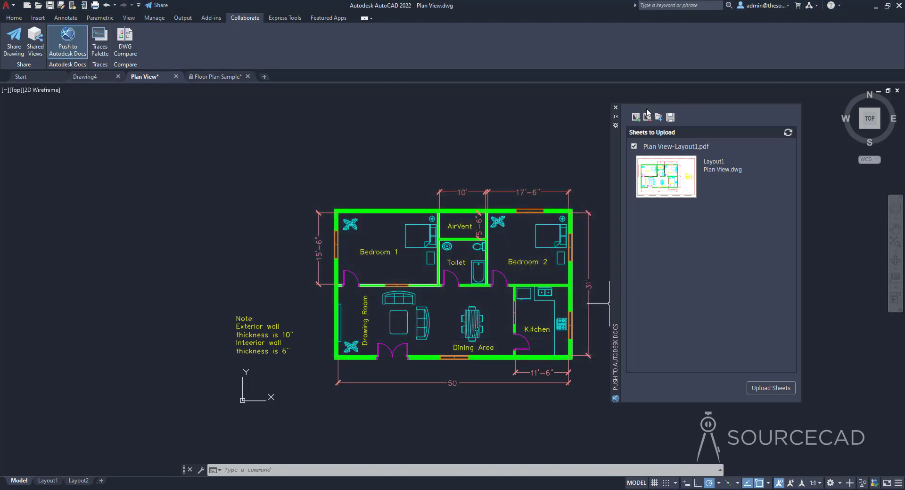